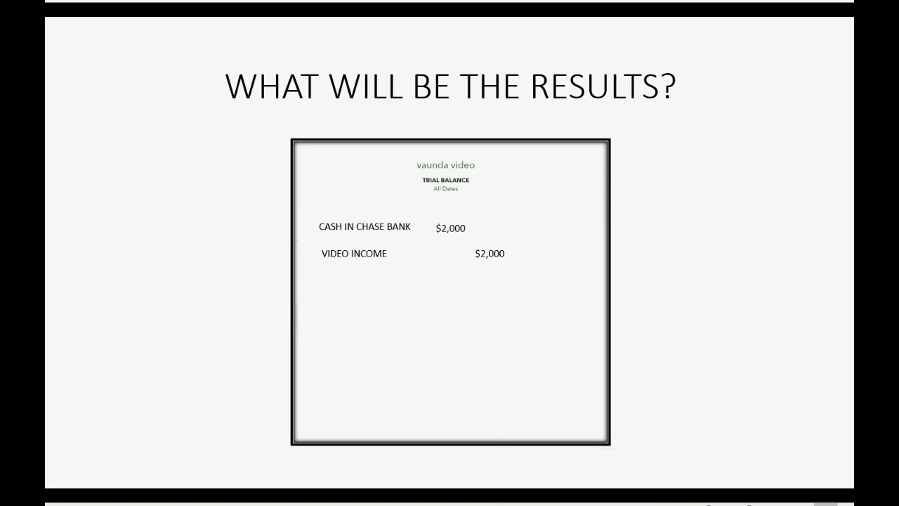
- Switch to QuickBooks and start a new bank deposit into the CASH IN CHASE BANK account
key("alt+Tab")
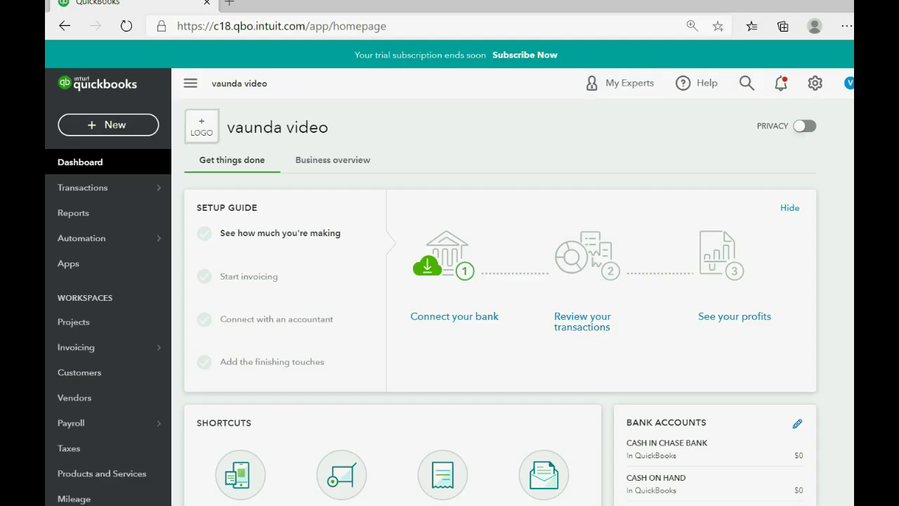
left_click(128, 129)
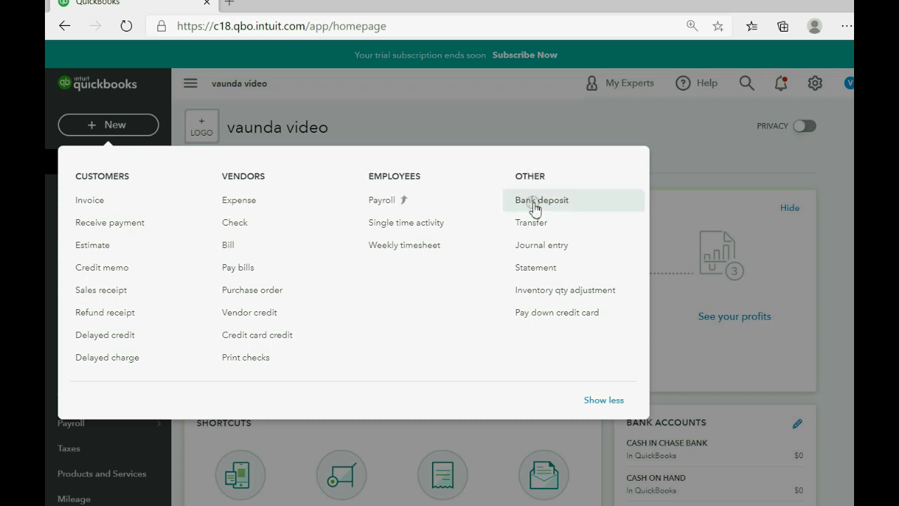
double_click(131, 176)
left_click(121, 176)
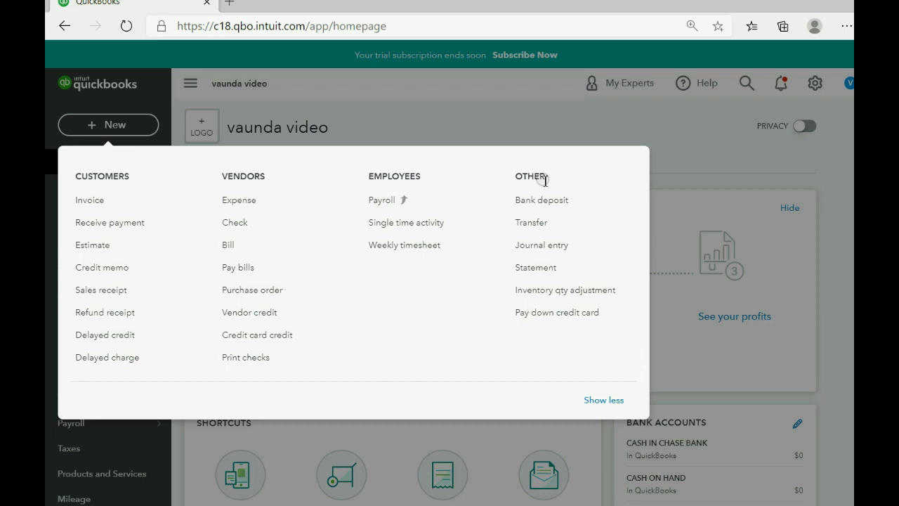
left_click(538, 201)
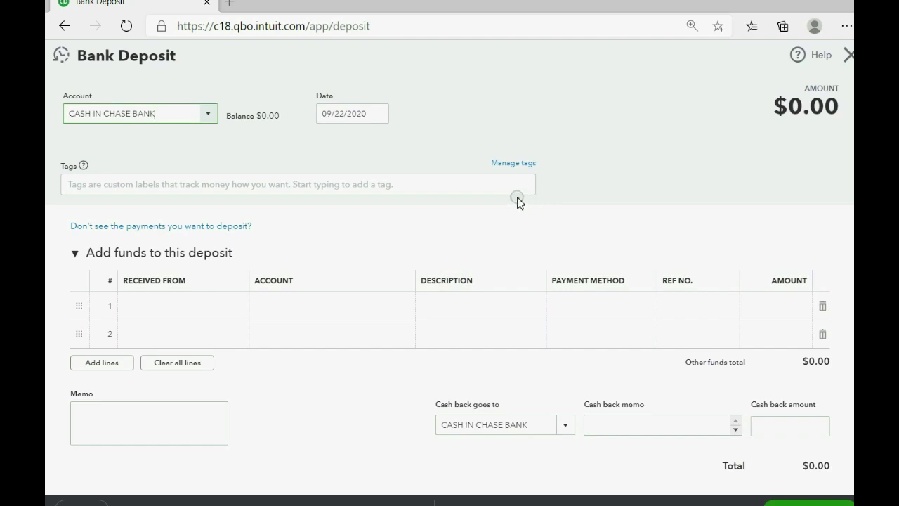
left_click(214, 119)
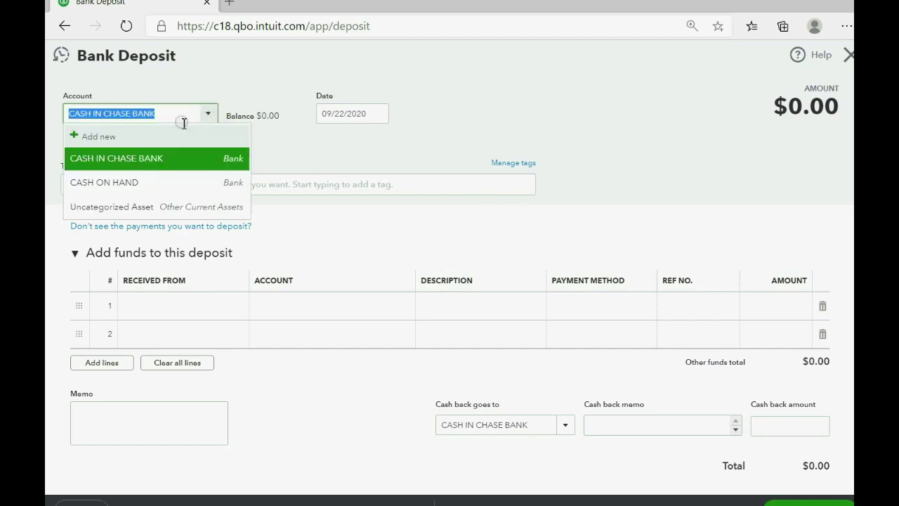
left_click(173, 158)
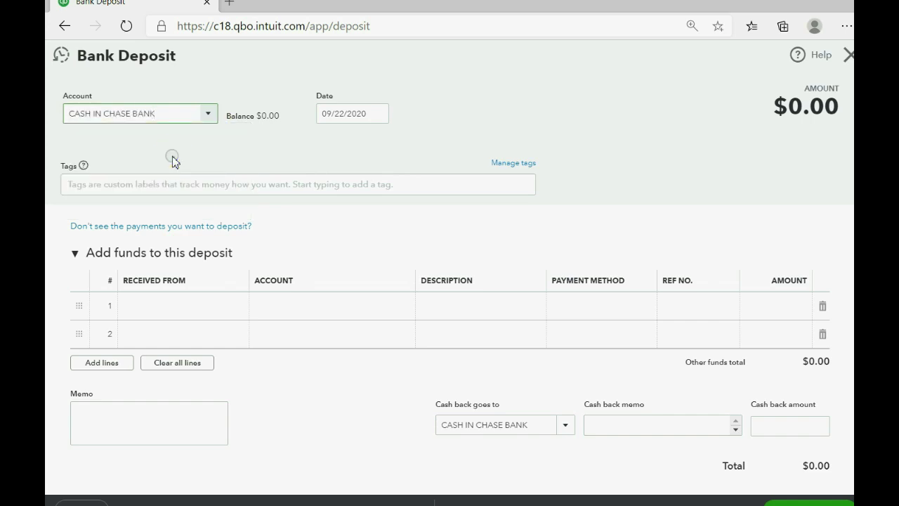
- Set the bank deposit's date to 01/01/2022
left_click(380, 118)
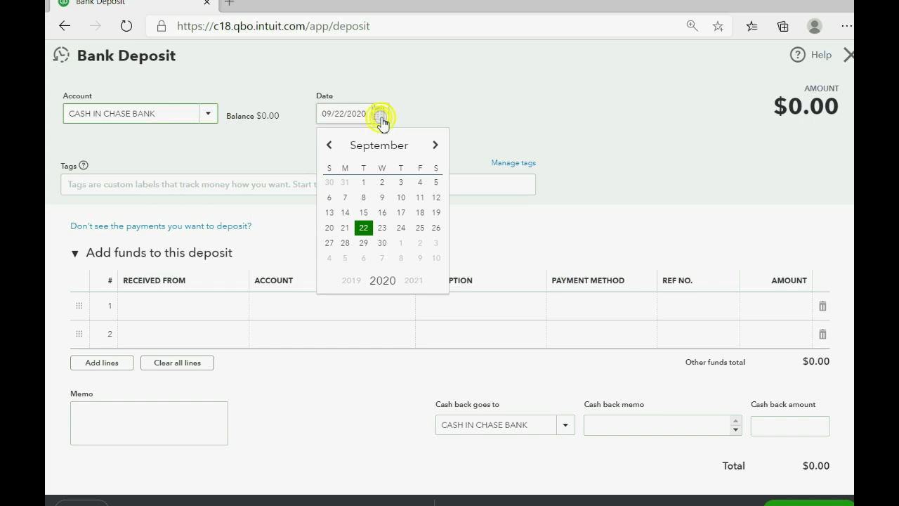
left_click(434, 147)
left_click(434, 147)
left_click(434, 147)
left_click(434, 146)
left_click(418, 184)
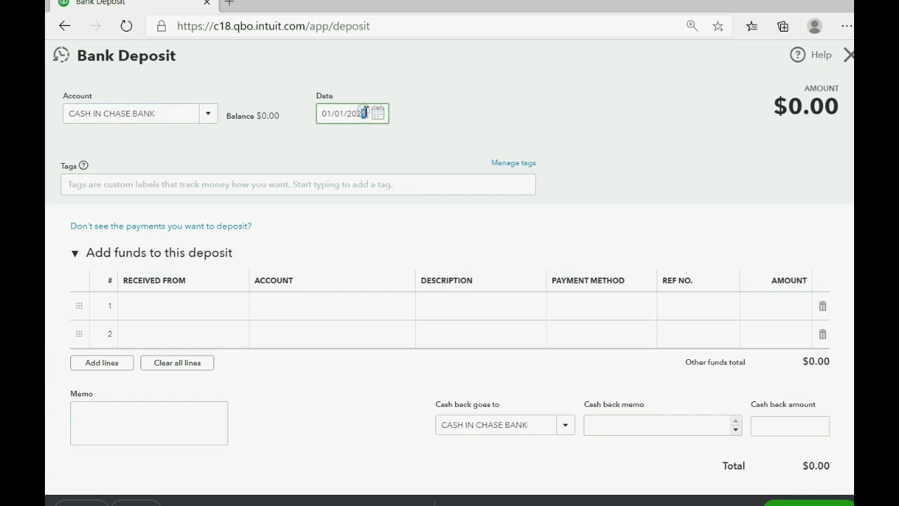
type("2")
key("Tab")
- On the first deposit line, choose the first listed customer as the payer and VIDEO INCOME as the account
left_click(243, 304)
left_click(239, 314)
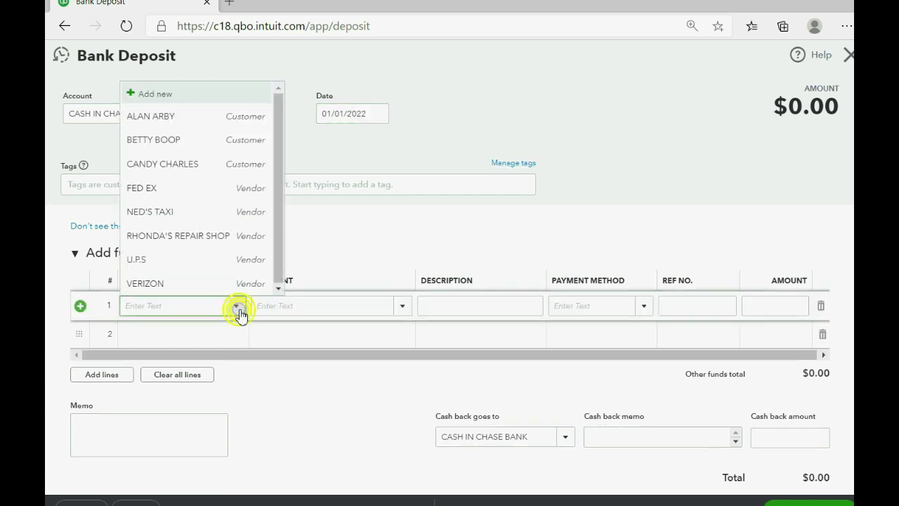
left_click(203, 116)
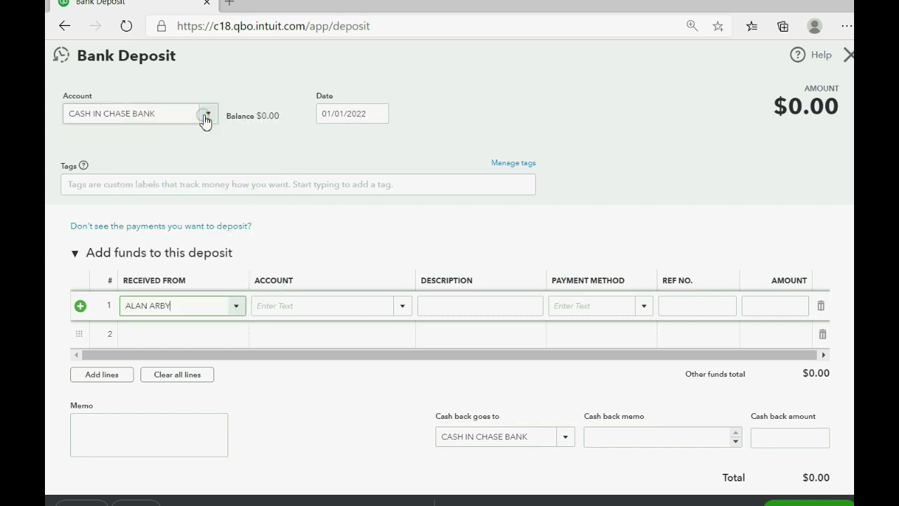
left_click(401, 309)
left_click(359, 215)
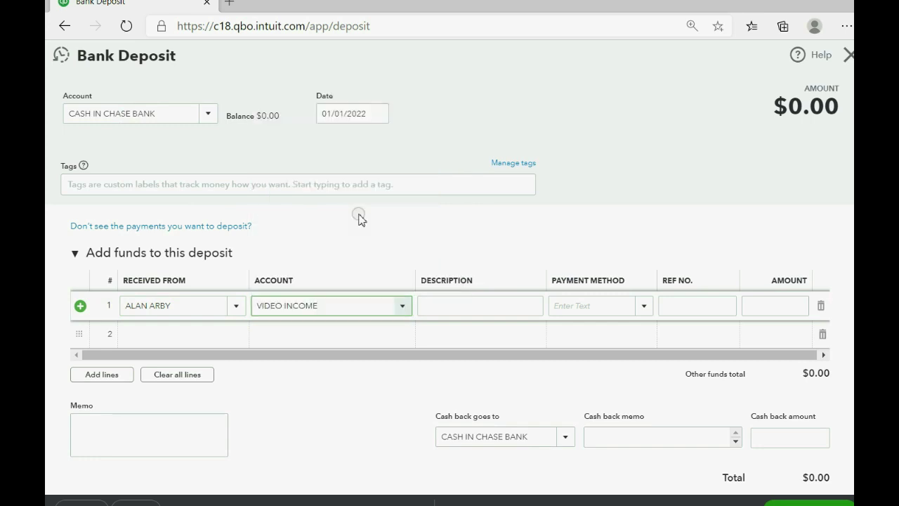
left_click(209, 116)
left_click(208, 116)
left_click(238, 307)
left_click(237, 306)
left_click(237, 307)
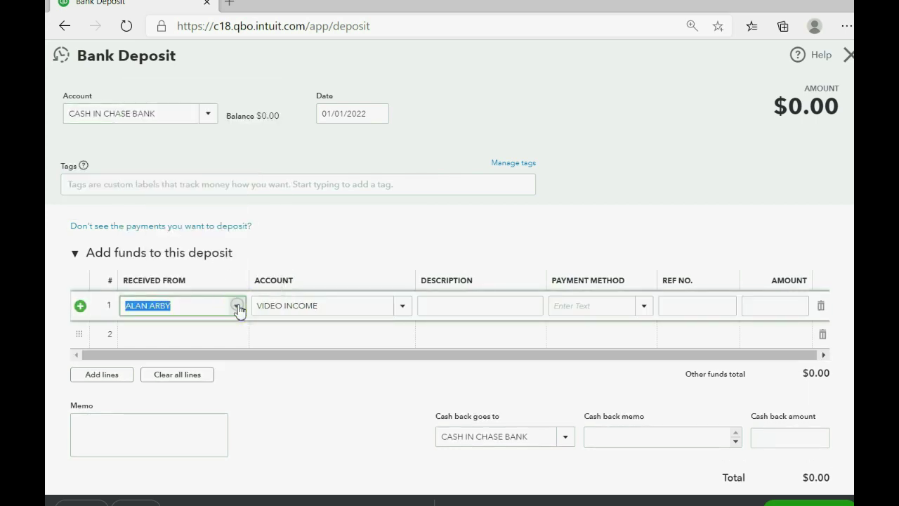
left_click(401, 309)
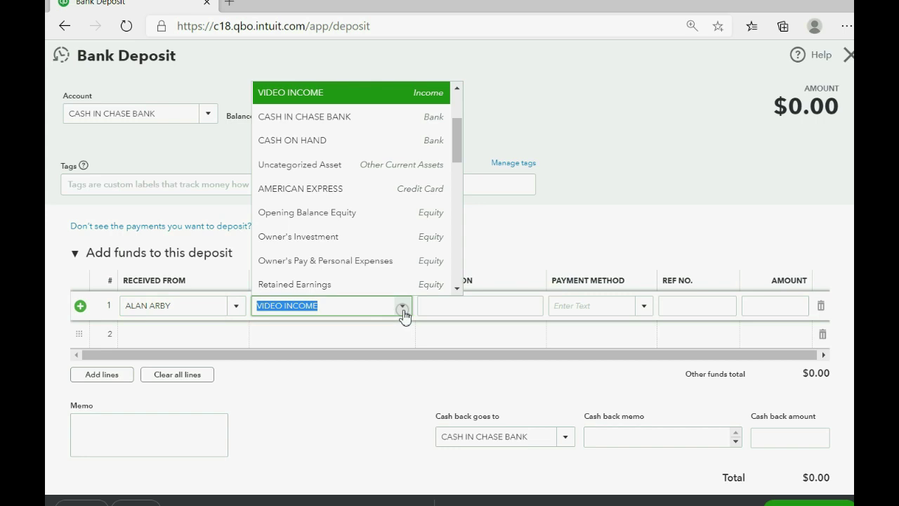
left_click(403, 309)
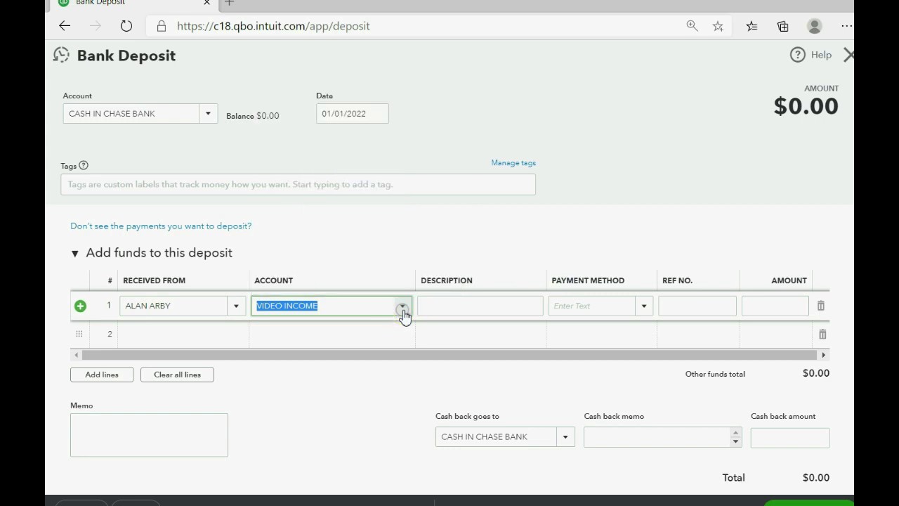
- Set the payment method of the first deposit line to Cash, leaving its description and reference number blank
left_click(482, 306)
left_click(635, 305)
left_click(645, 309)
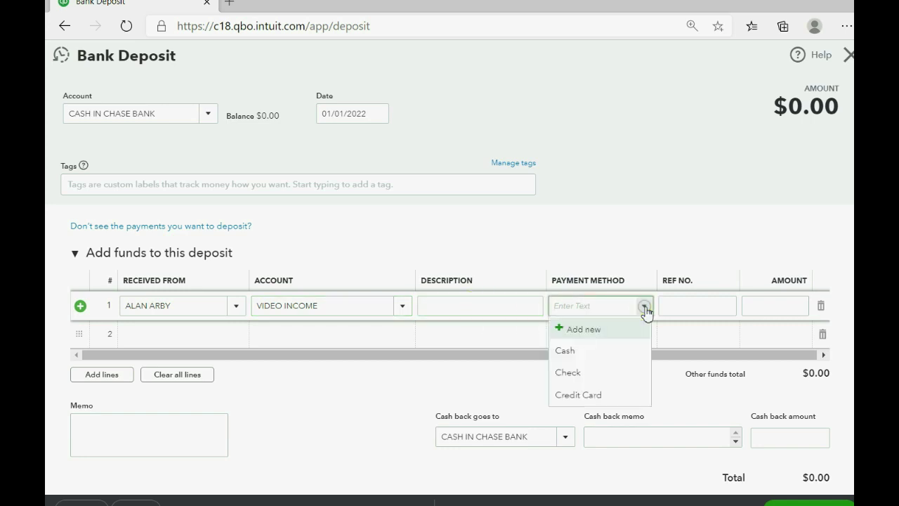
left_click(616, 351)
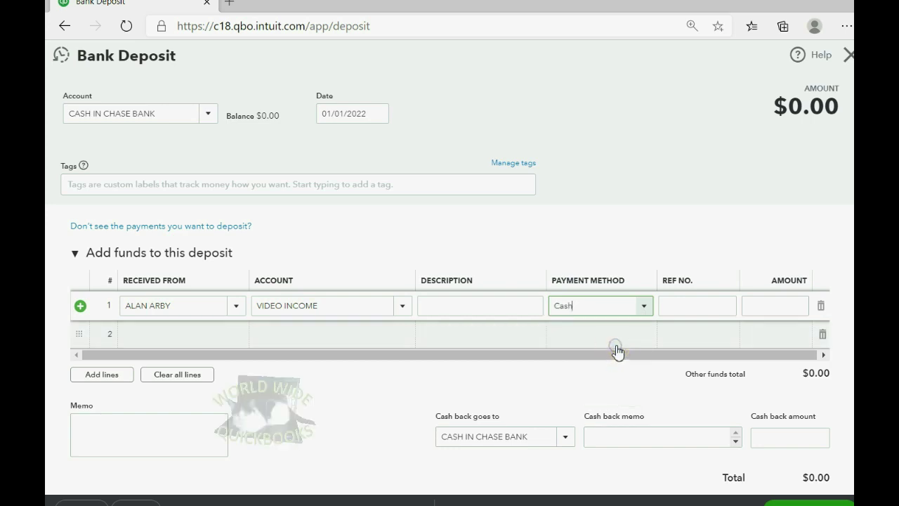
left_click(694, 306)
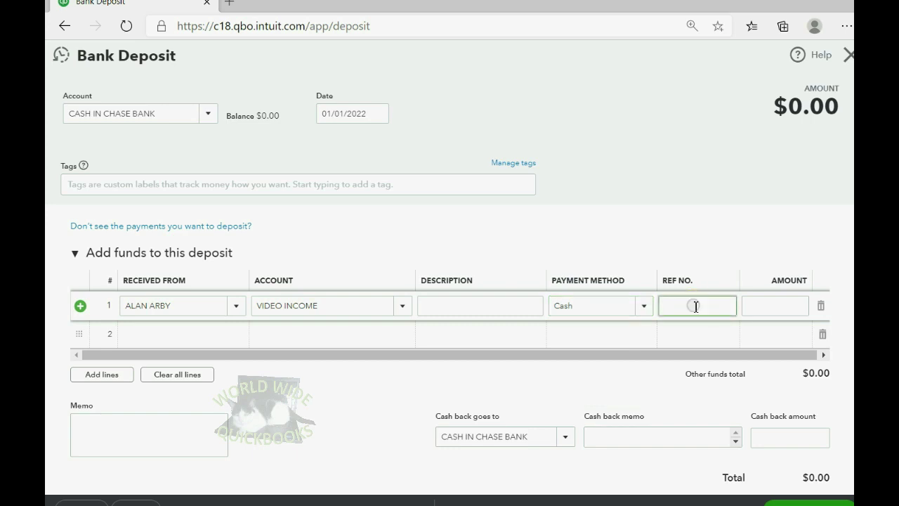
- Enter 2000 as the first line's amount, and save and close the bank deposit
left_click(756, 302)
type("2000")
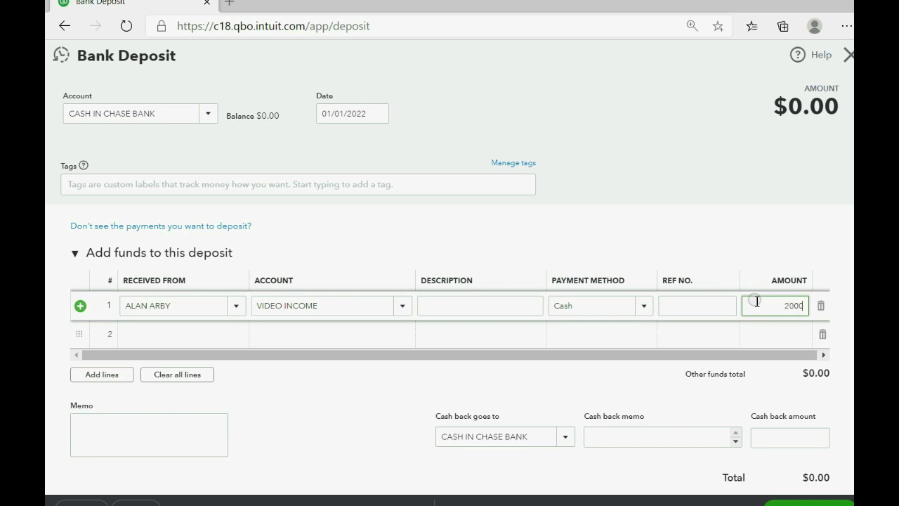
key("Tab")
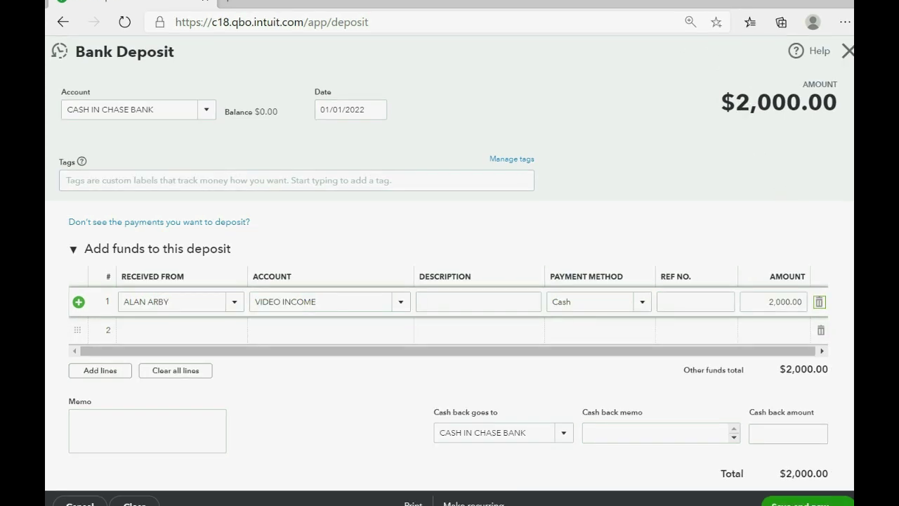
left_click(843, 503)
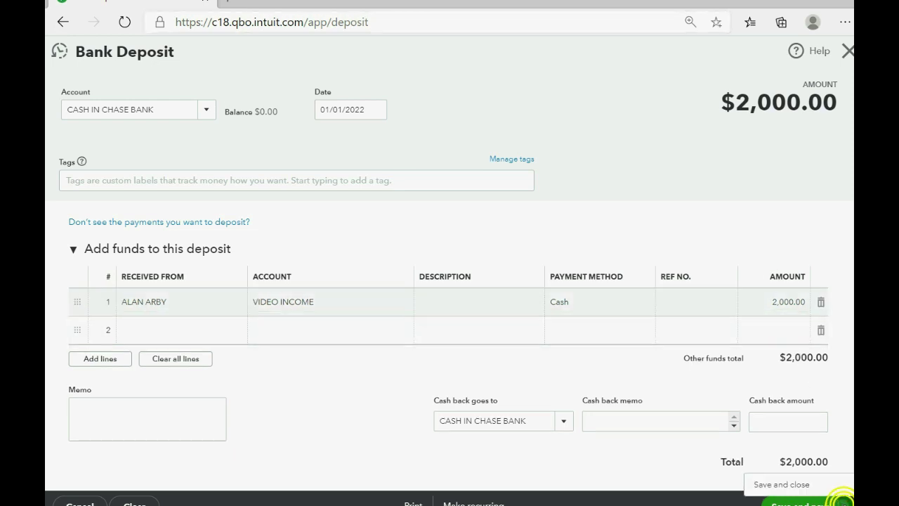
left_click(799, 486)
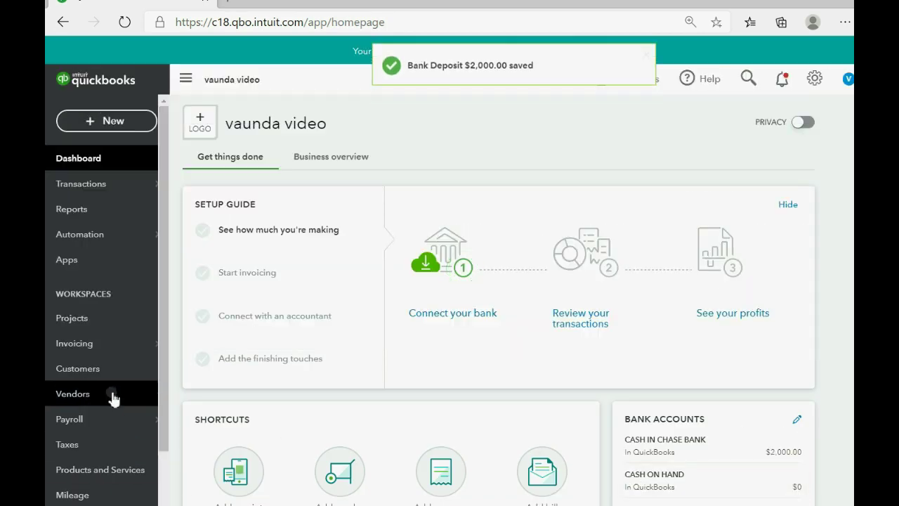
- Open the custom Trial Balance report and check the CASH IN CHASE BANK debit and VIDEO INCOME credit
left_click(114, 204)
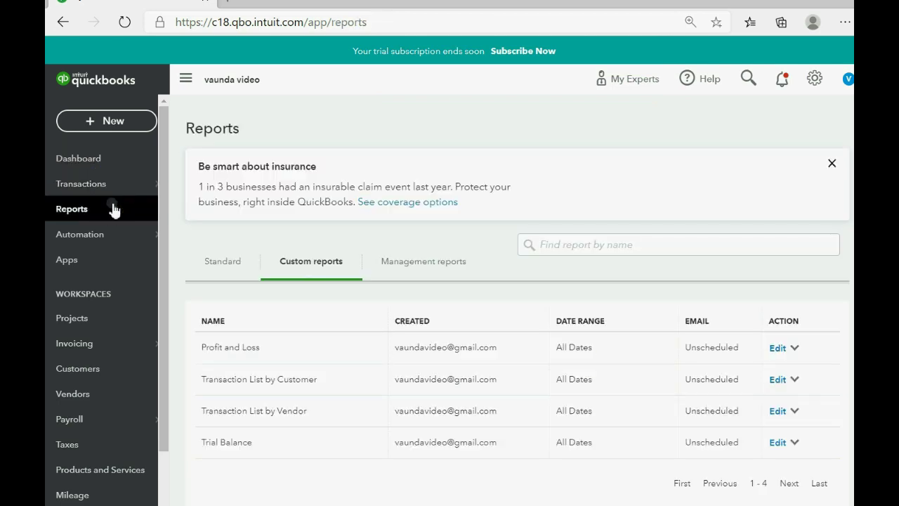
left_click(306, 276)
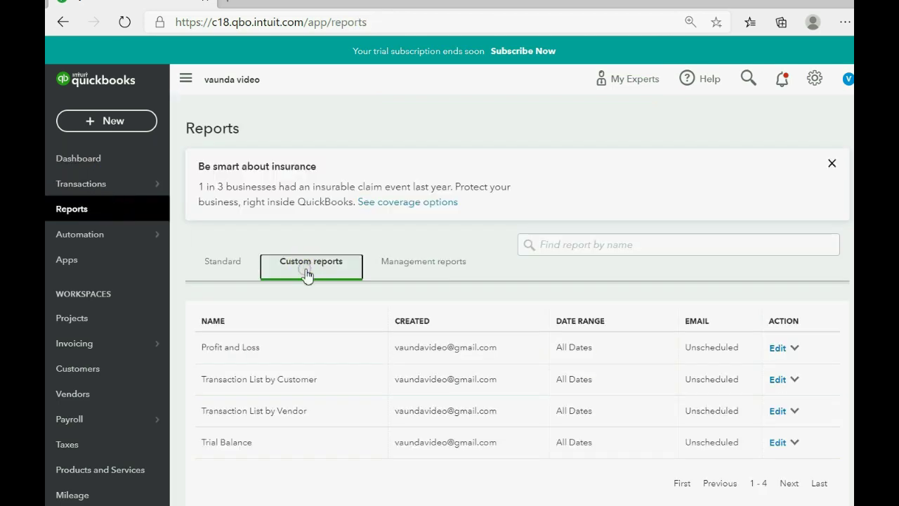
left_click(227, 446)
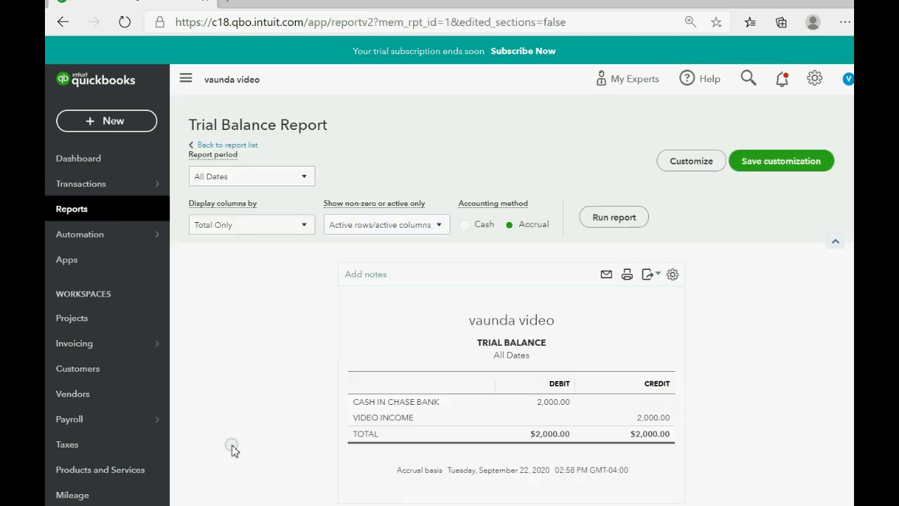
scroll(838, 341, "down", 1)
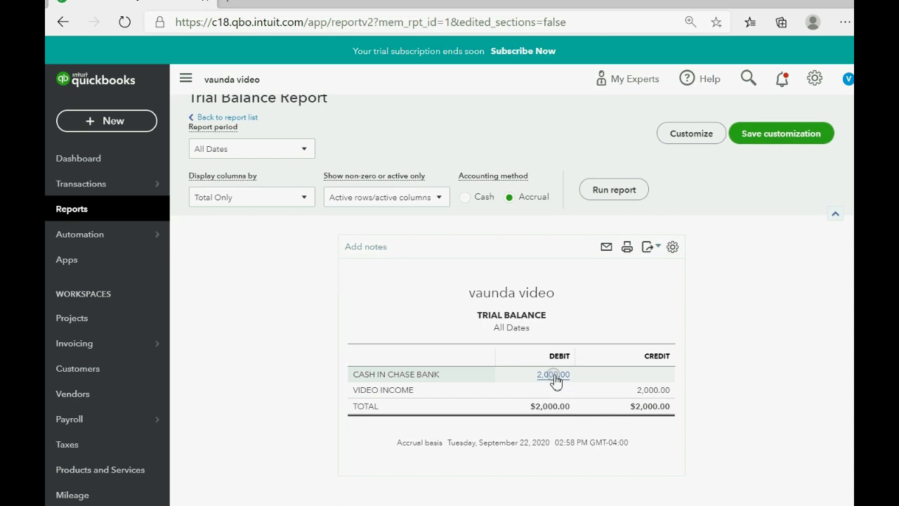
left_click(648, 394)
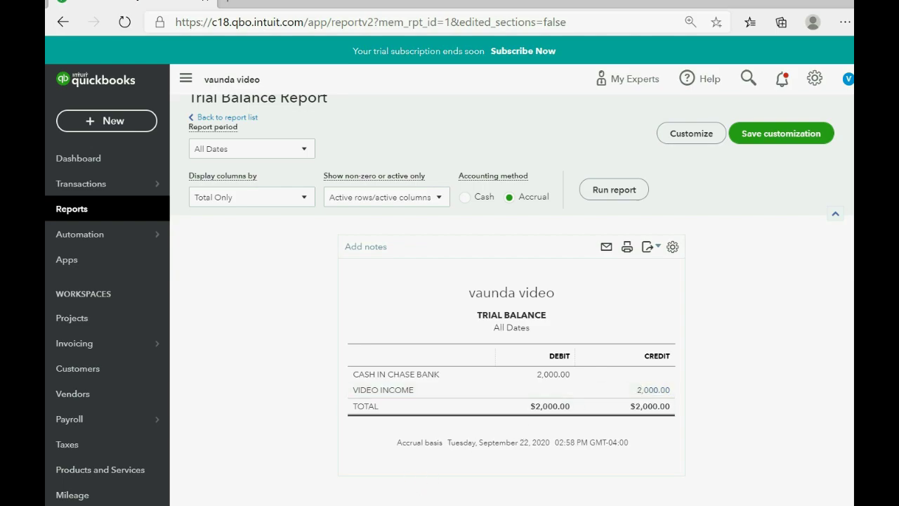
left_click(321, 477)
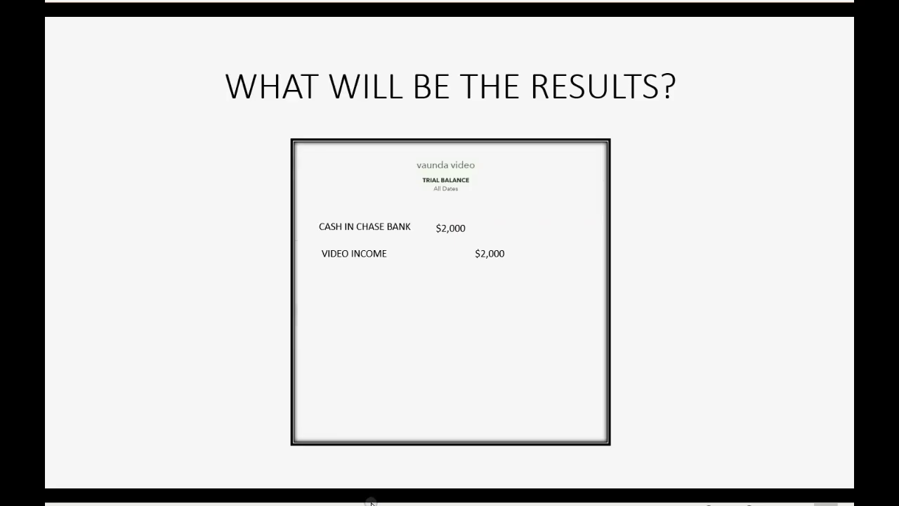
key("Left")
left_click(682, 394)
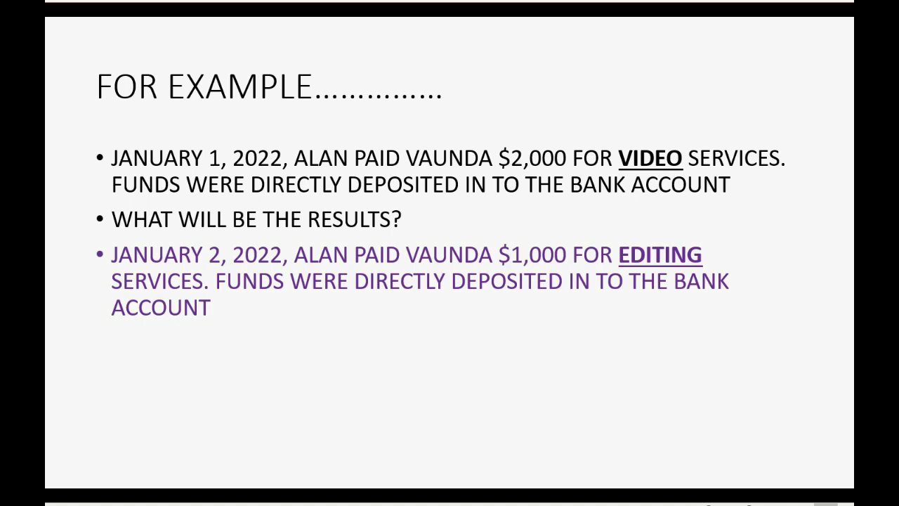
key("Right")
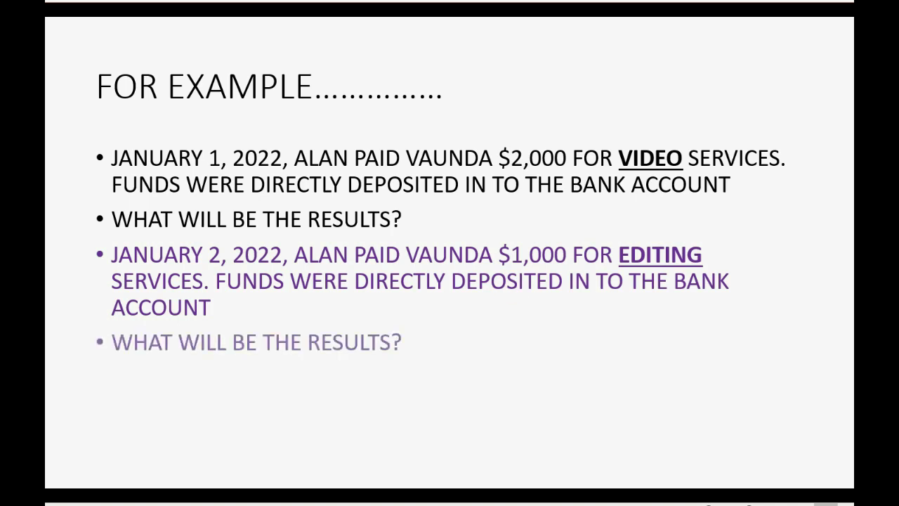
left_click(762, 111)
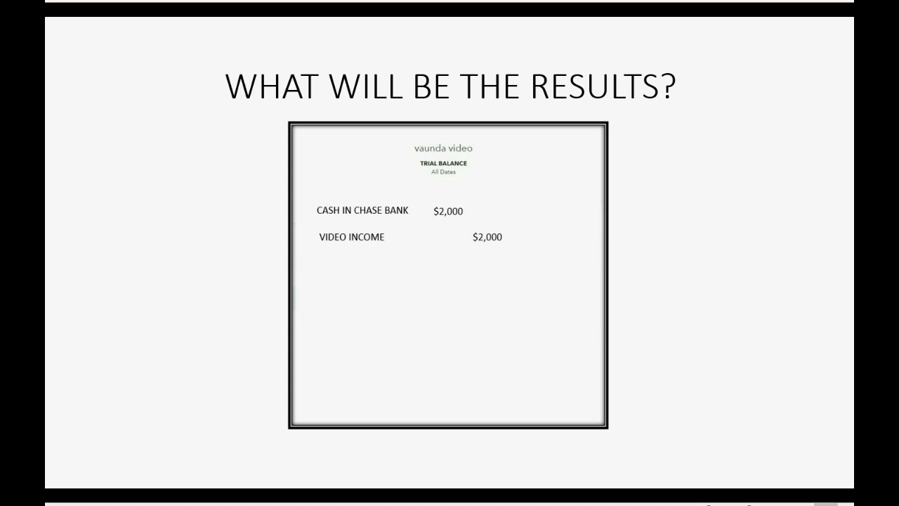
key("Right")
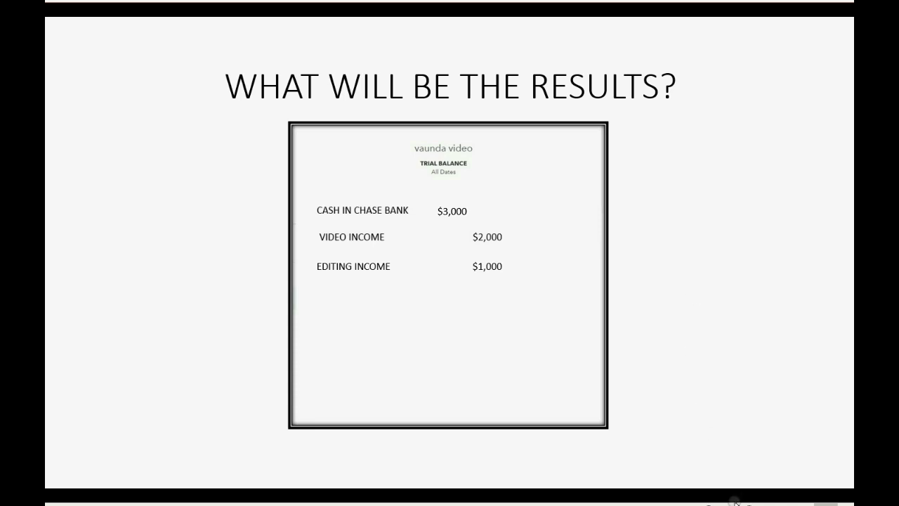
- Switch to QuickBooks Online and start a new bank deposit dated 01/02/2022 into CASH IN CHASE BANK
mouse_move(566, 502)
left_click(567, 477)
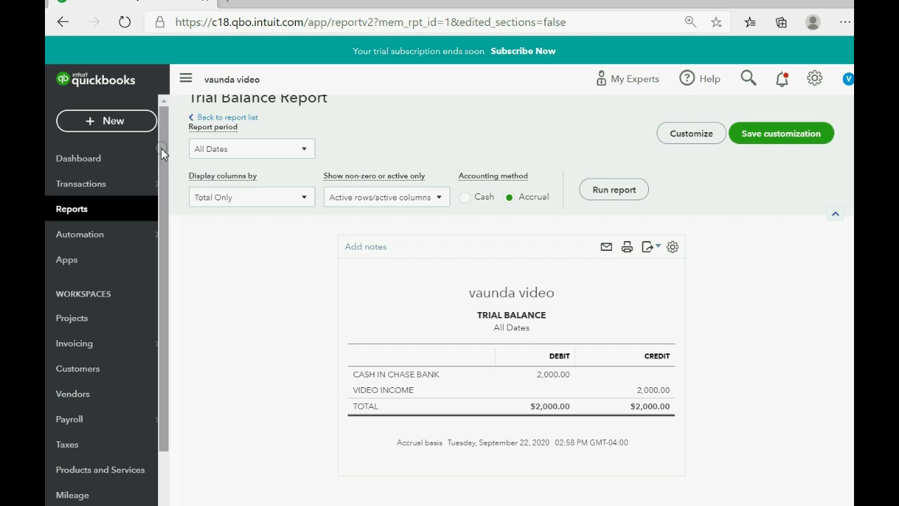
left_click(126, 127)
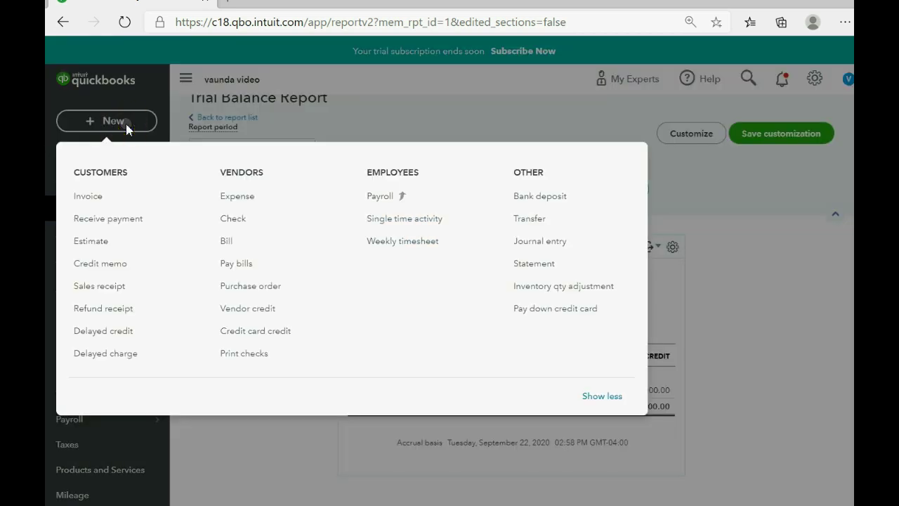
left_click(546, 201)
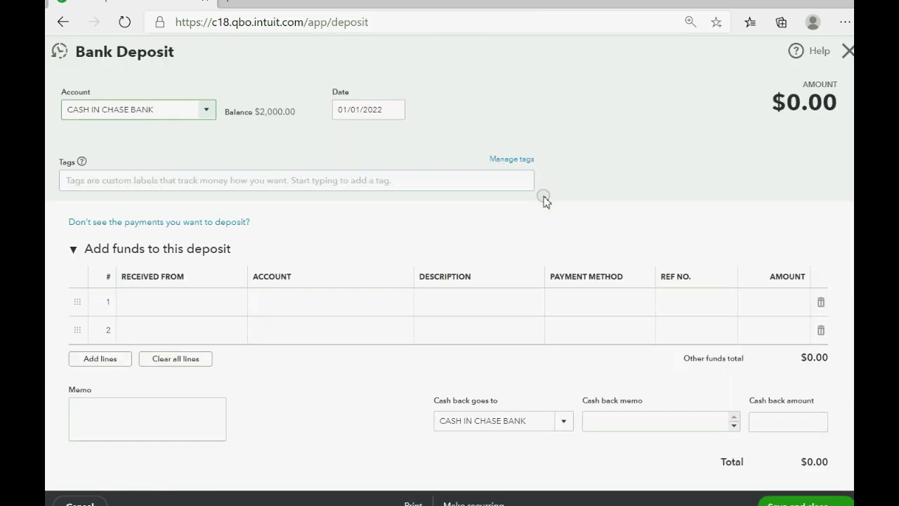
left_click(394, 111)
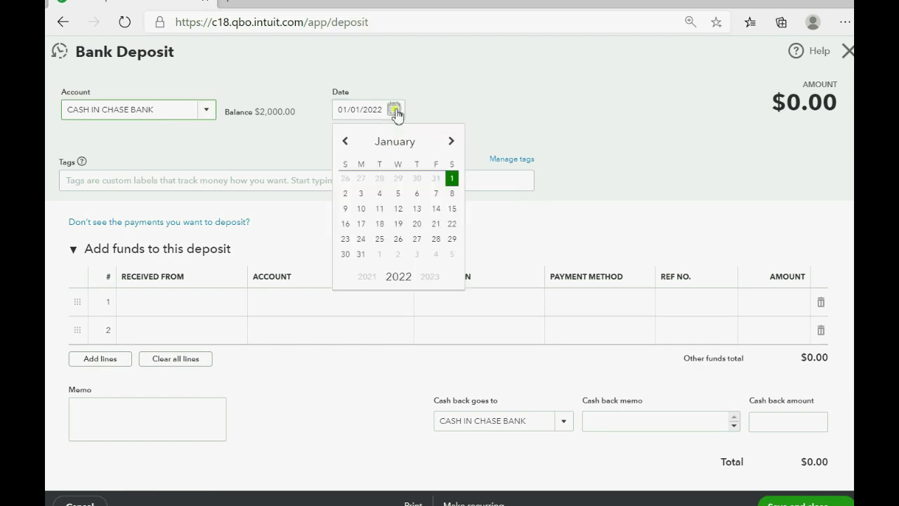
left_click(346, 193)
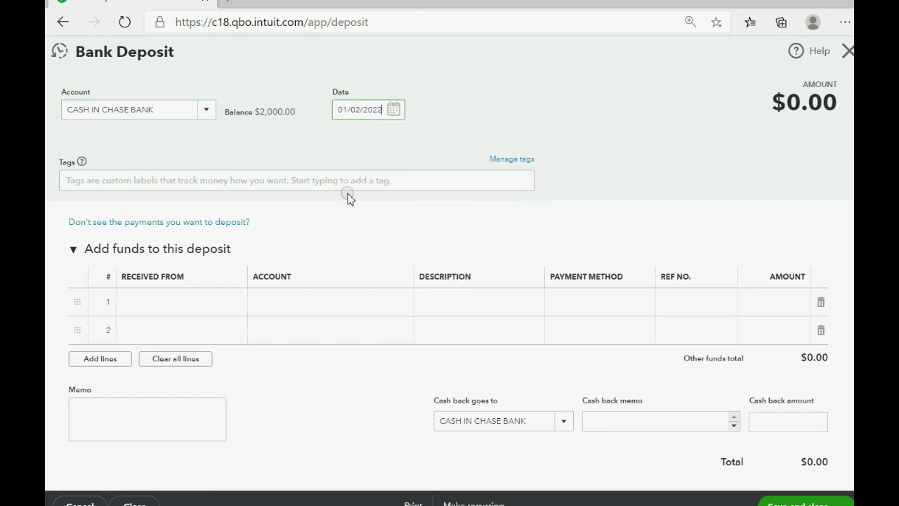
- On the first deposit line, choose the second listed customer as the payer and EDITNG INCOME as the account
left_click(183, 298)
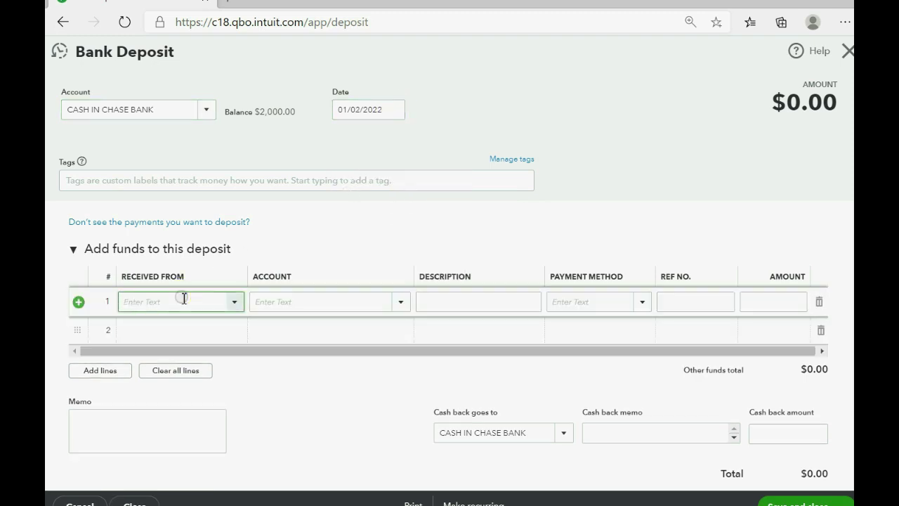
left_click(235, 304)
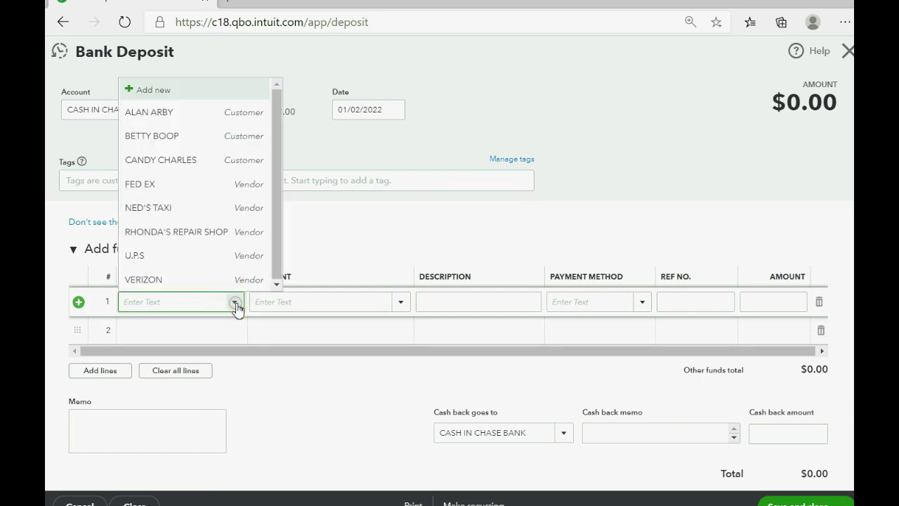
left_click(196, 137)
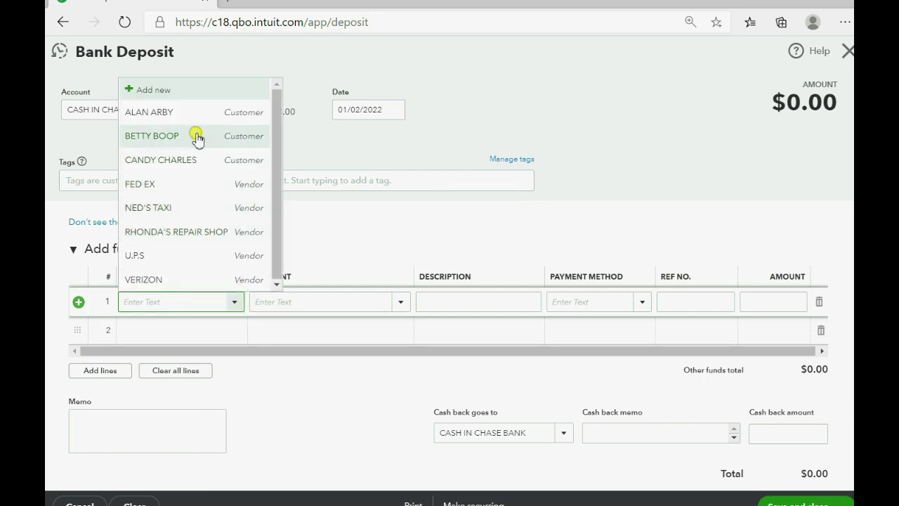
left_click(400, 302)
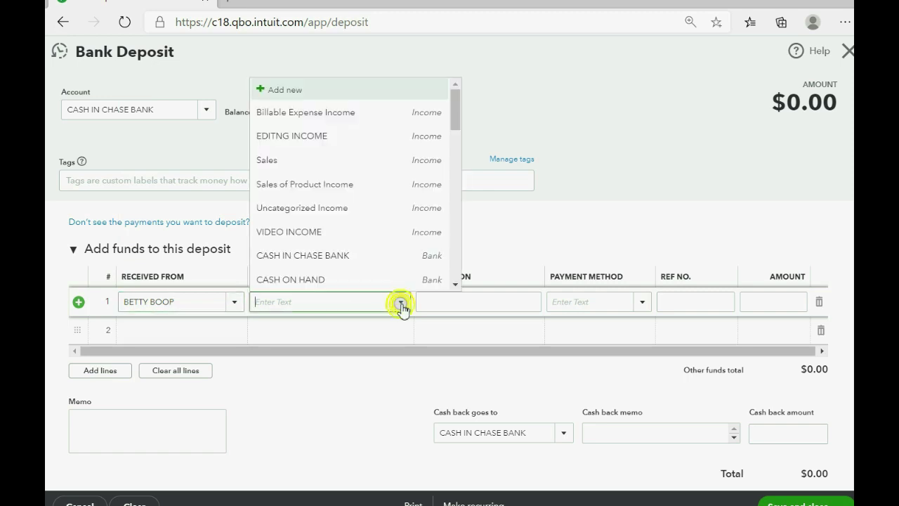
left_click(336, 138)
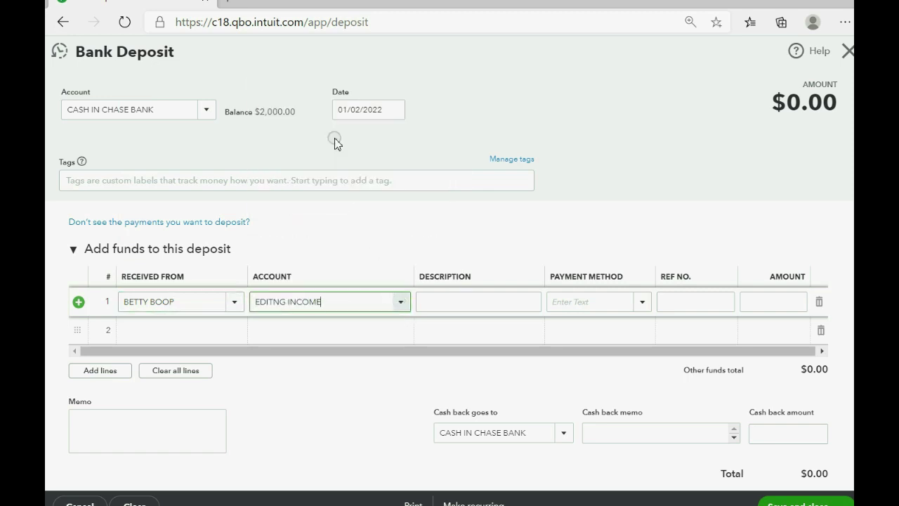
- Enter 1000 as the first line's amount, leaving description, payment method and reference number blank, and save and close the deposit
left_click(484, 301)
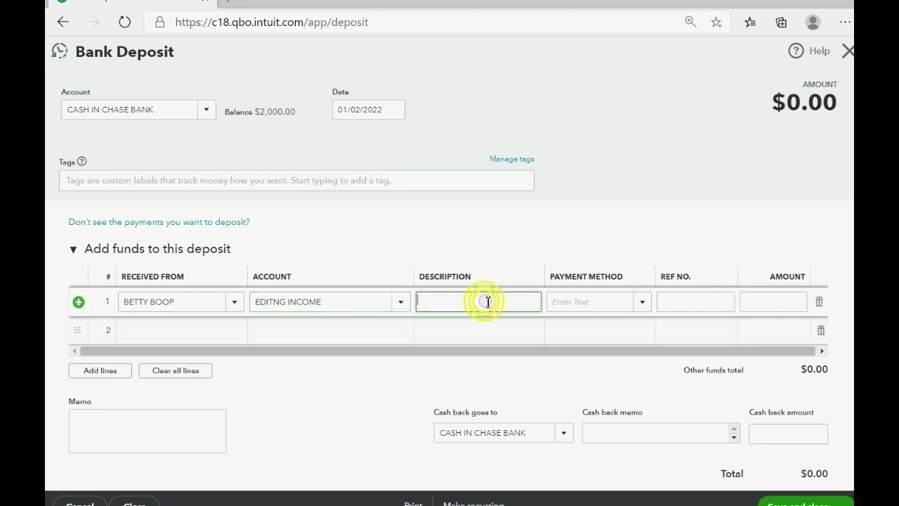
left_click(570, 302)
left_click(678, 301)
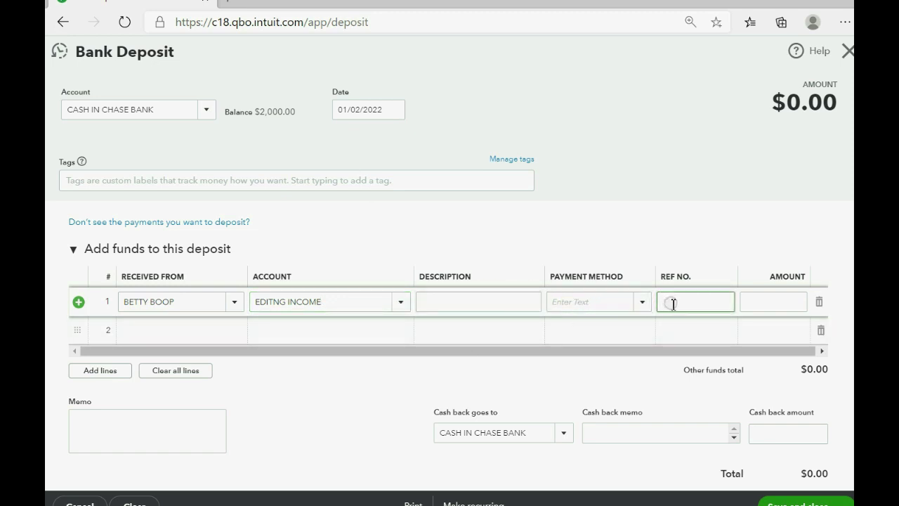
left_click(756, 304)
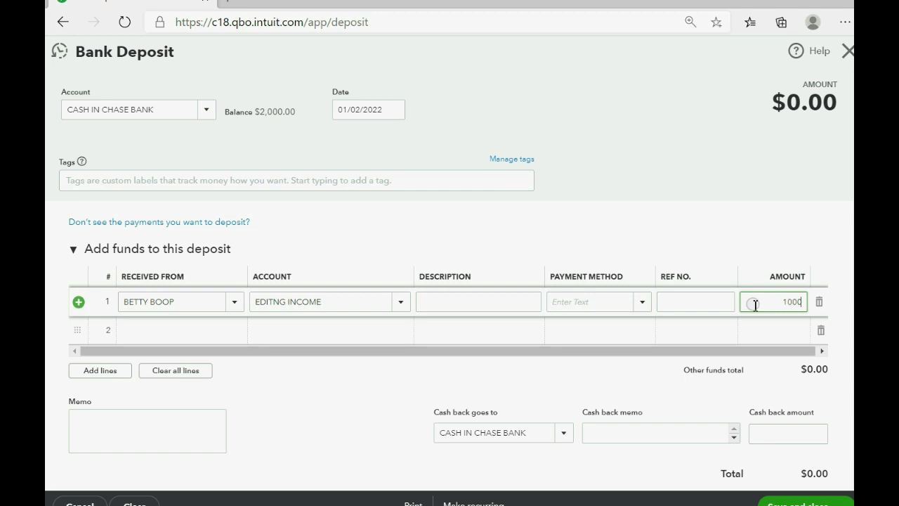
key("Tab")
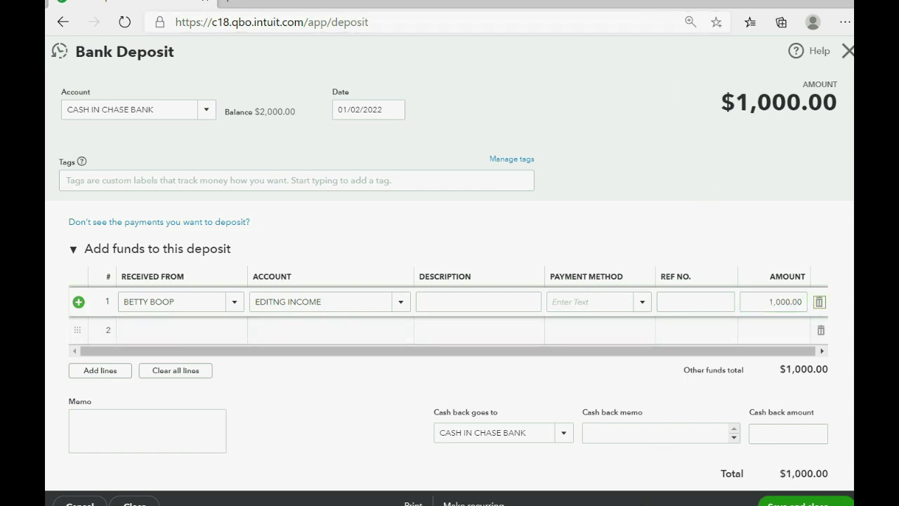
left_click(813, 495)
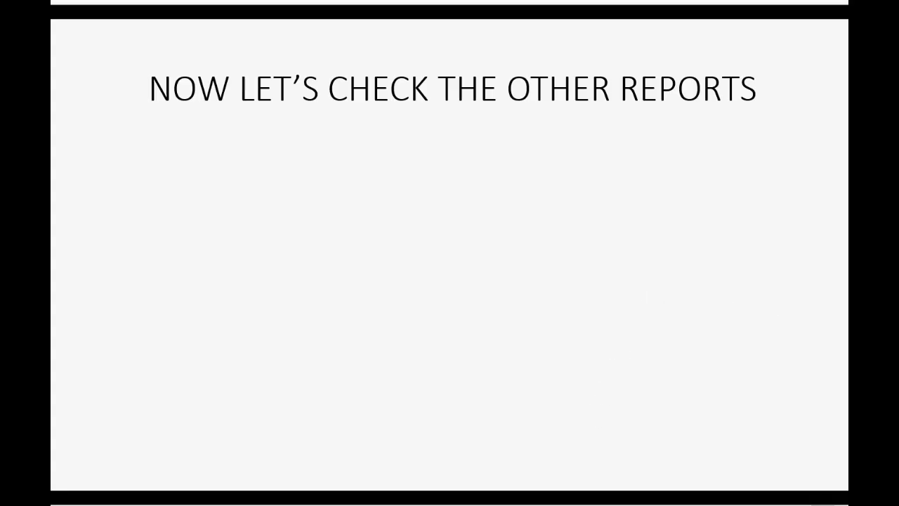
- Return to QuickBooks Online, review the custom Transaction List by Customer report, and open the custom Profit and Loss report
mouse_move(567, 502)
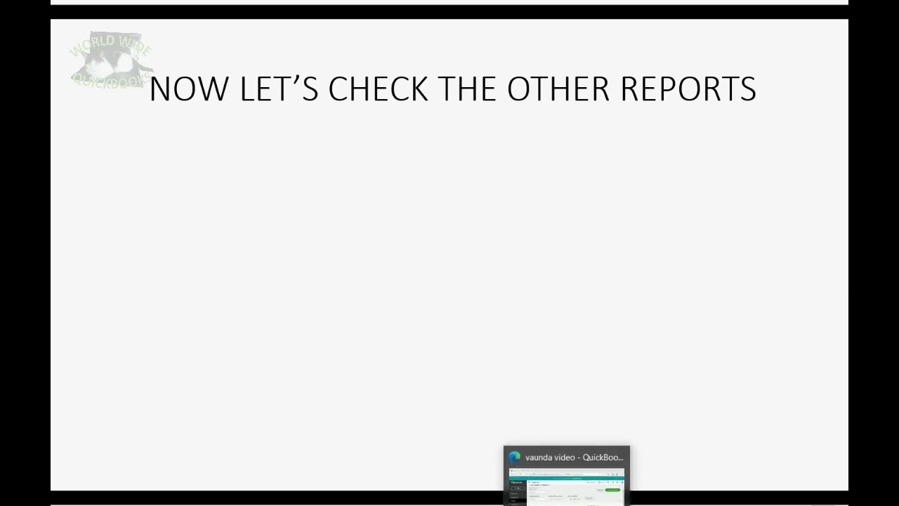
left_click(567, 477)
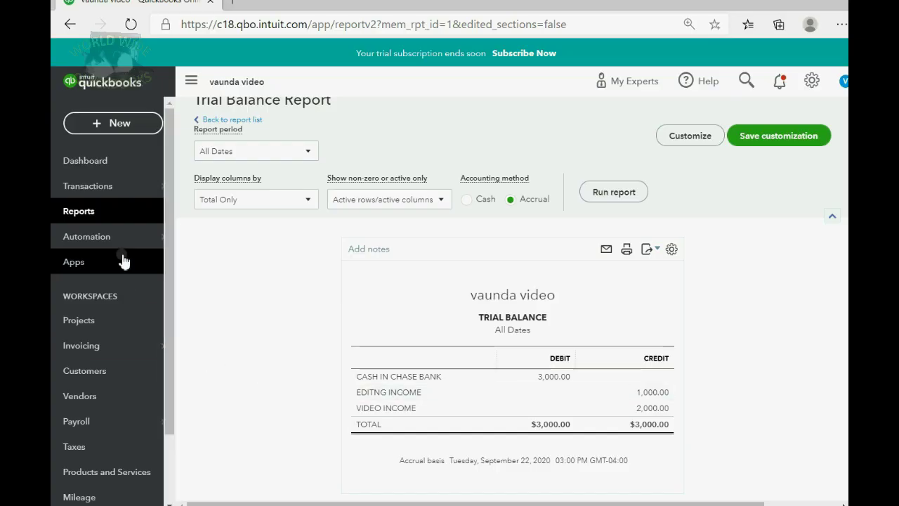
left_click(108, 221)
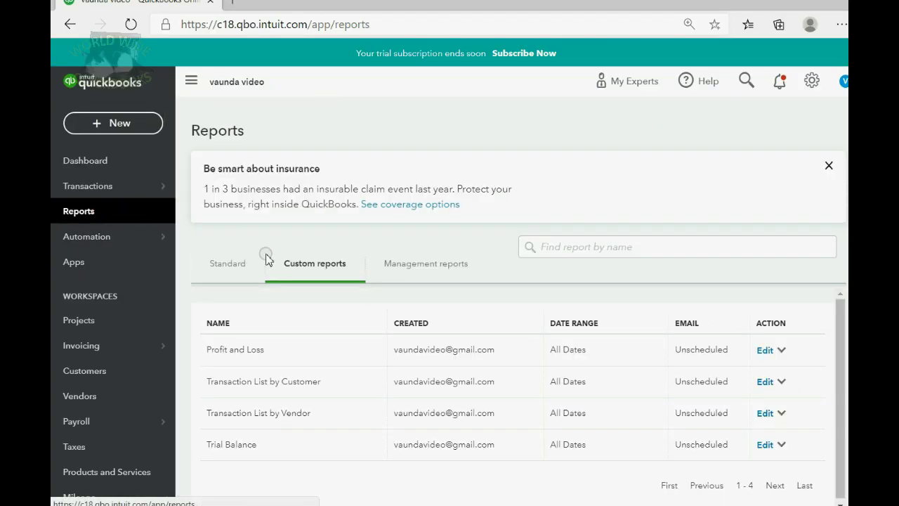
left_click(332, 268)
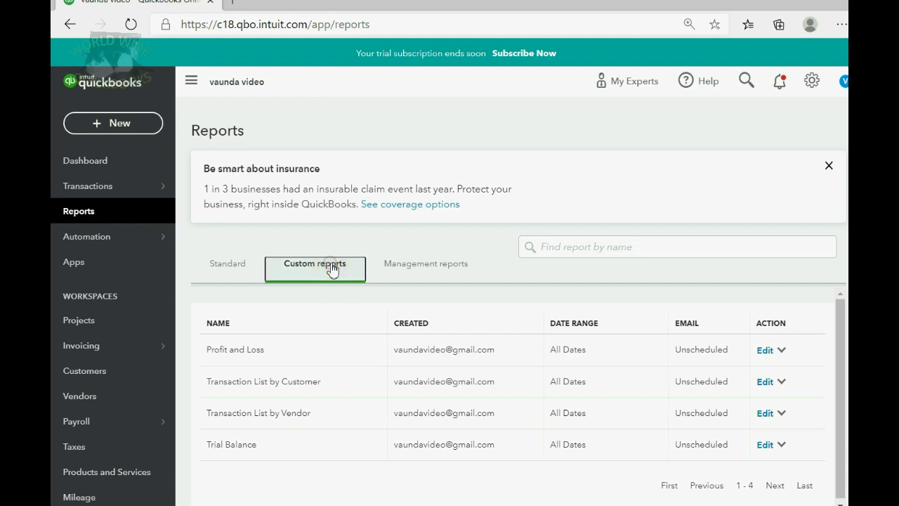
left_click(280, 382)
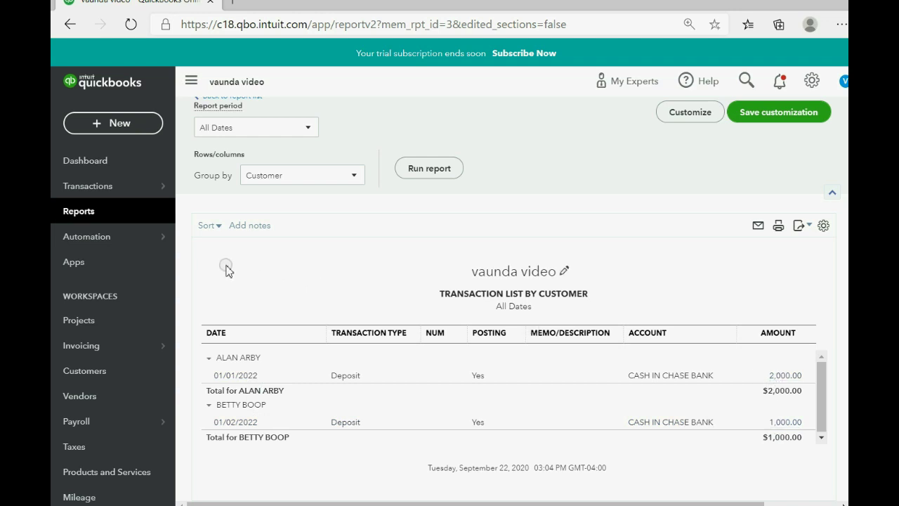
left_click(105, 214)
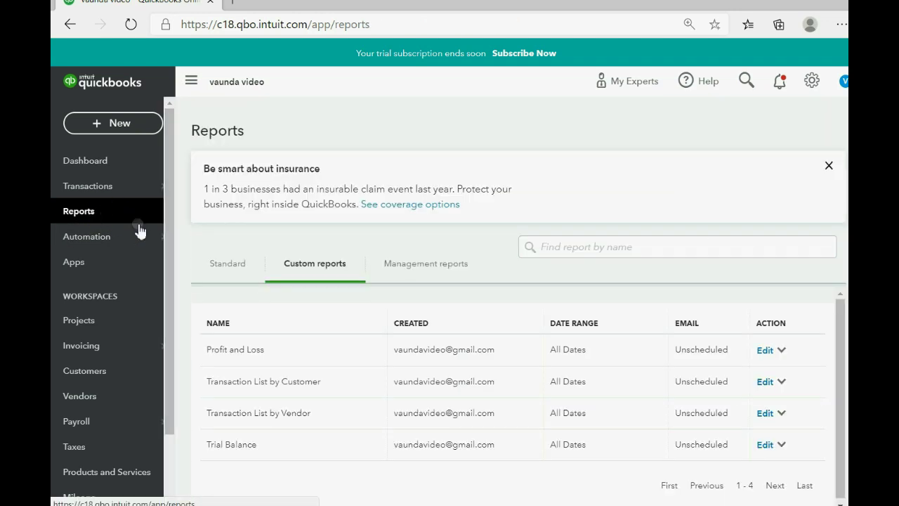
left_click(235, 349)
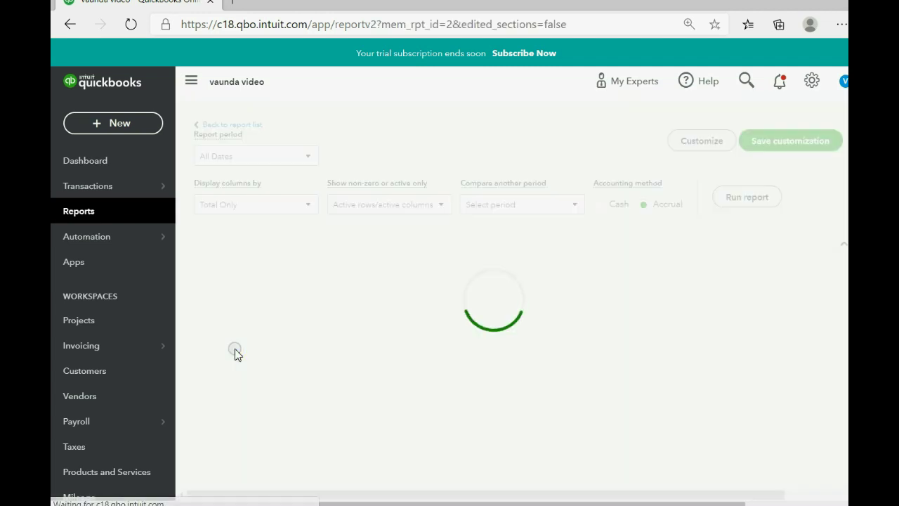
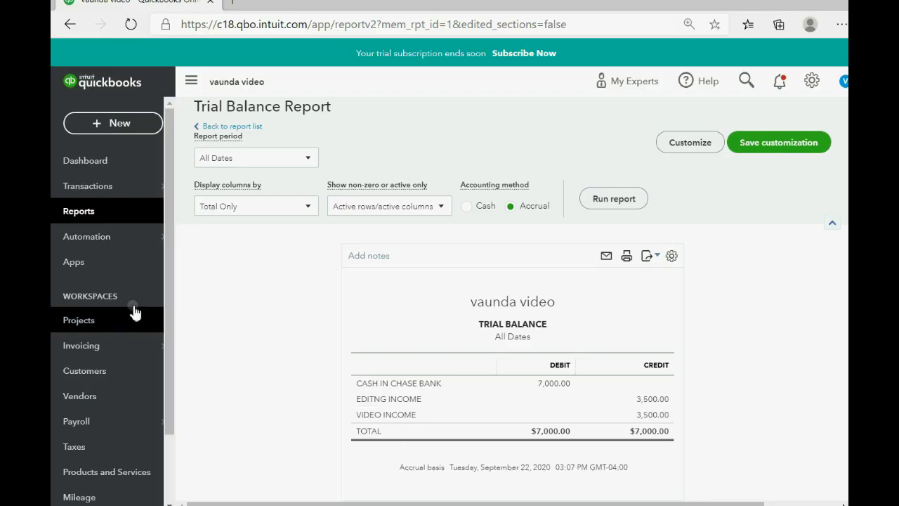
- Open the custom Transaction List by Customer report and check the first customer's deposits and total
left_click(109, 210)
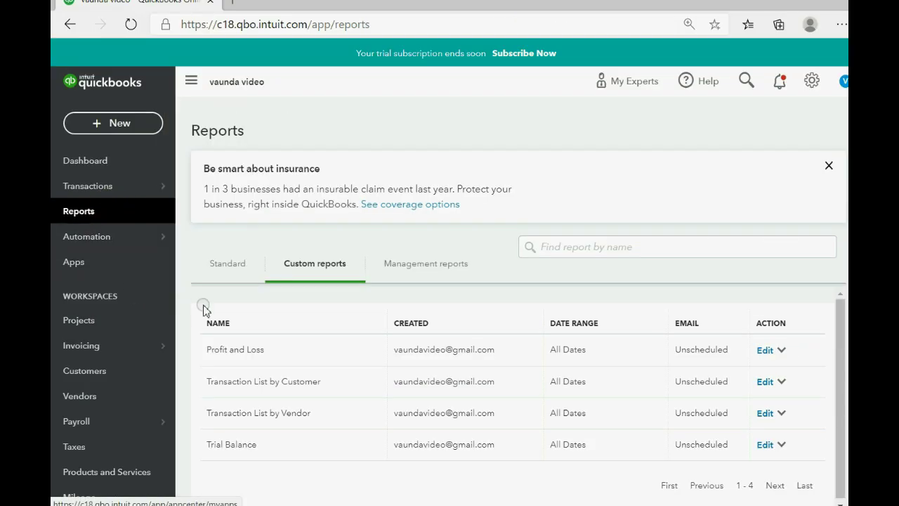
left_click(259, 383)
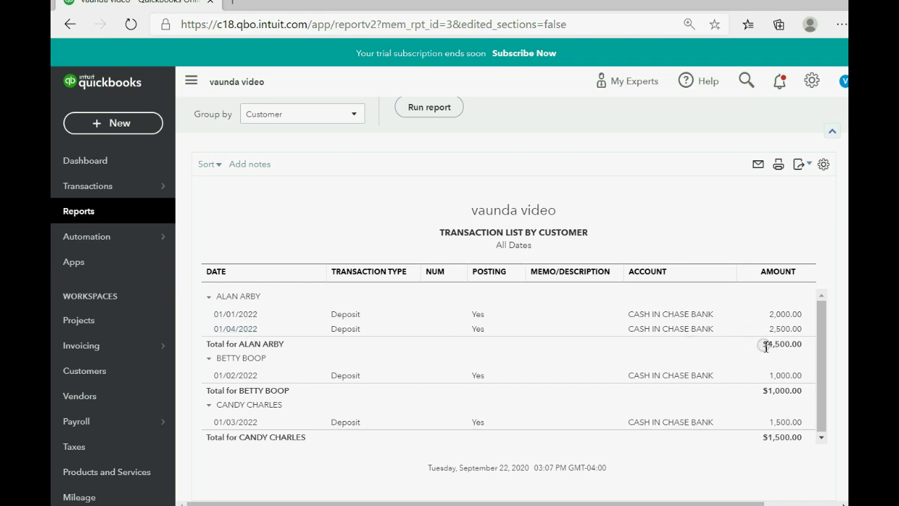
left_click_drag(766, 346, 807, 348)
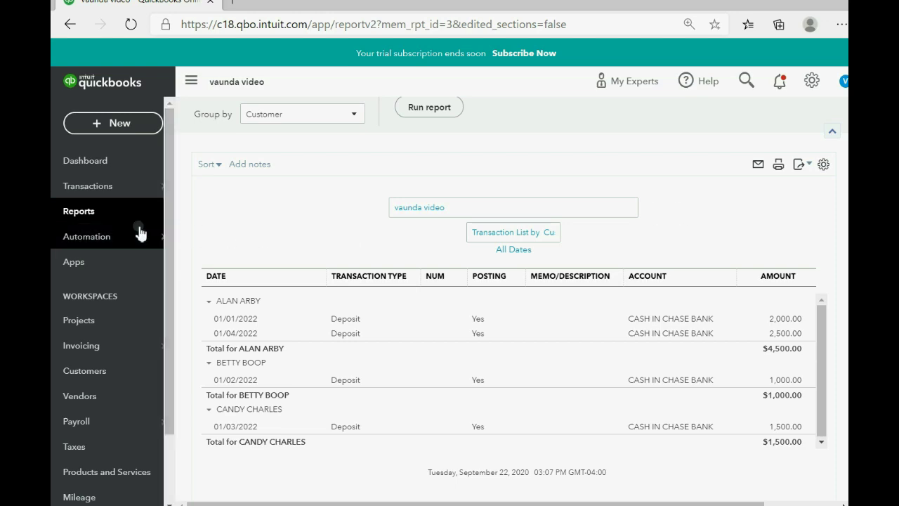
- Open the custom Profit and Loss report and check the EDITNG INCOME and VIDEO INCOME totals
left_click(106, 210)
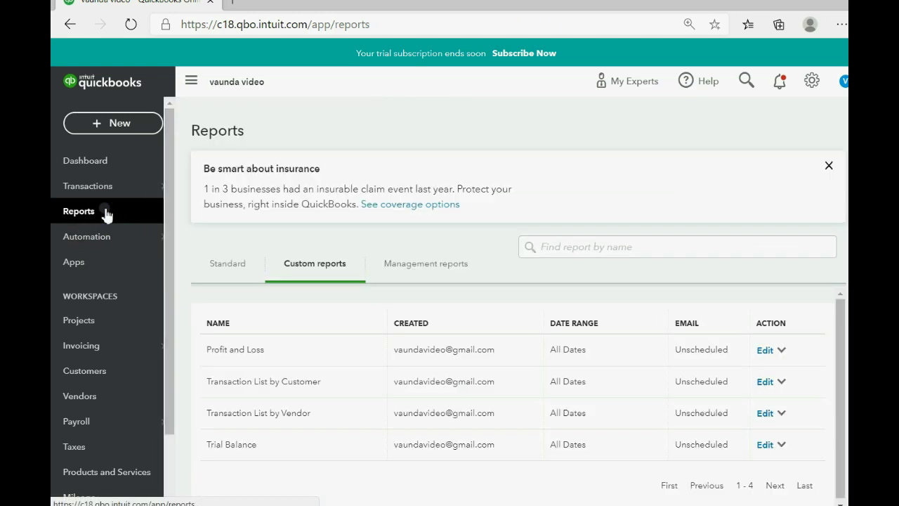
left_click(235, 349)
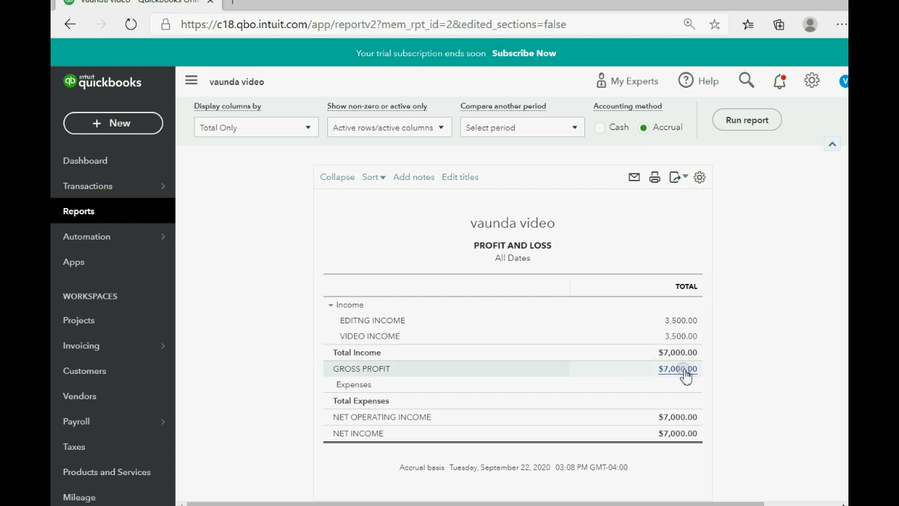
left_click(687, 321)
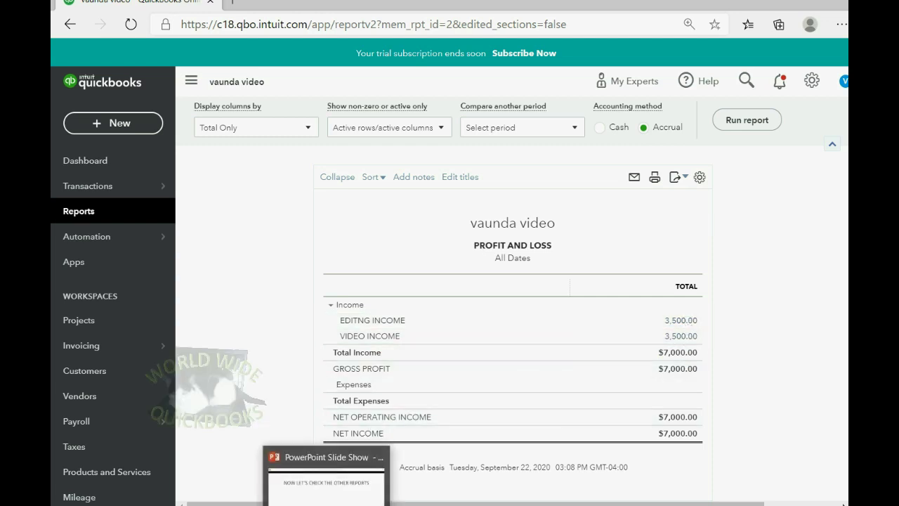
left_click(321, 478)
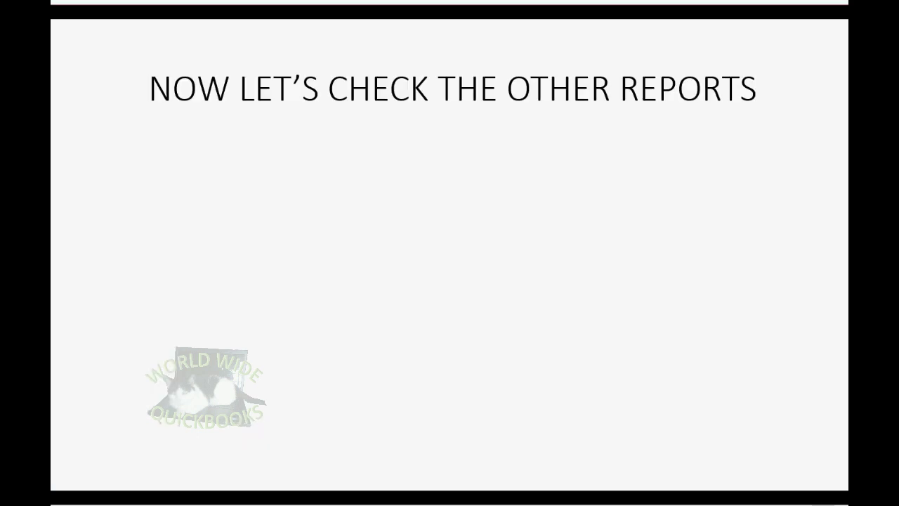
left_click(331, 404)
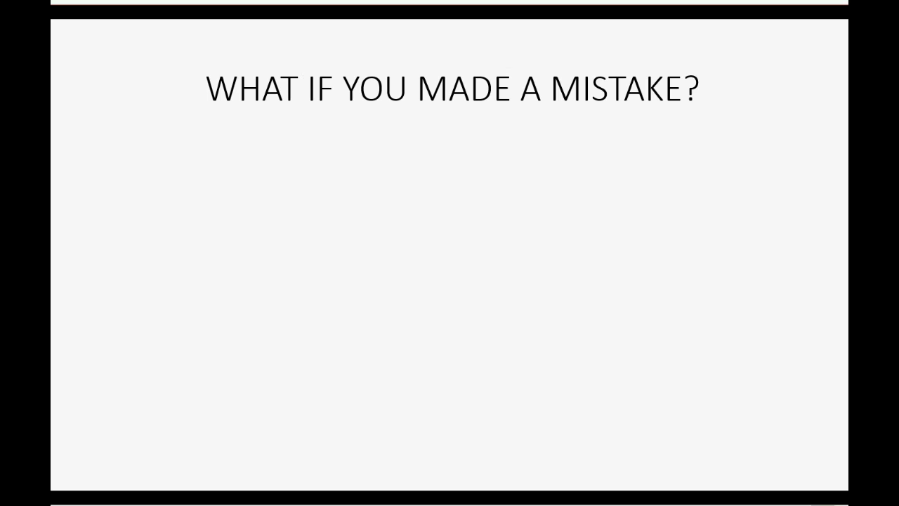
left_click(297, 345)
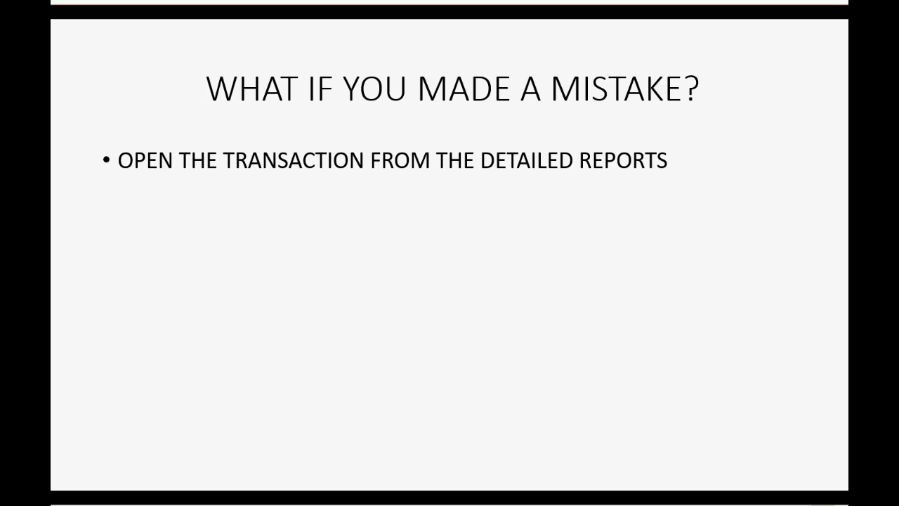
left_click(544, 246)
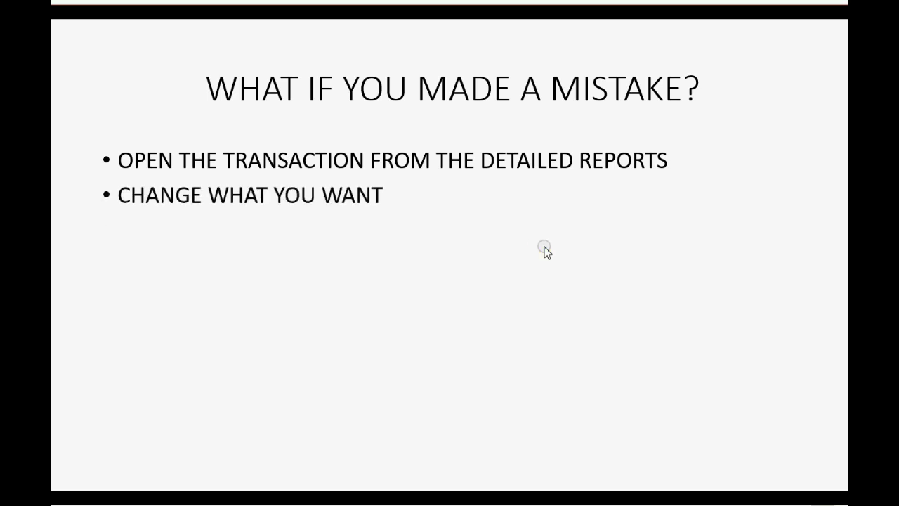
left_click(544, 247)
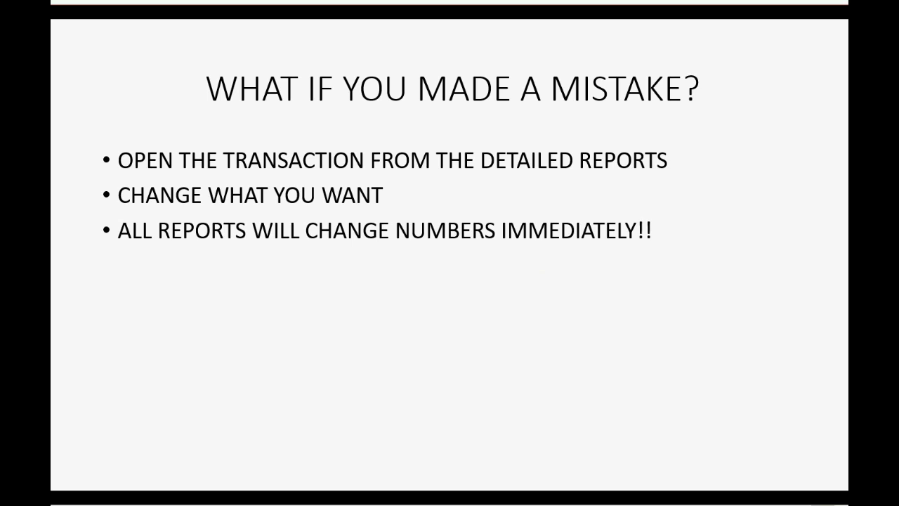
left_click(544, 246)
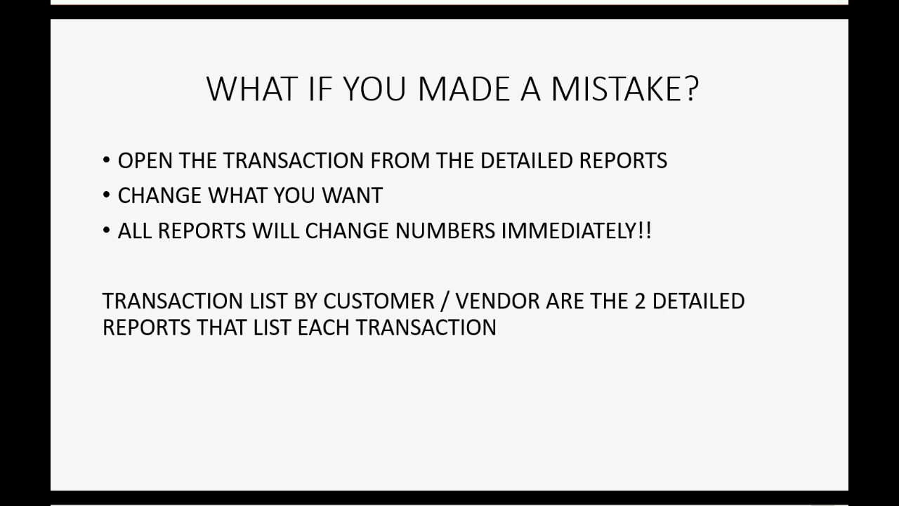
left_click(572, 403)
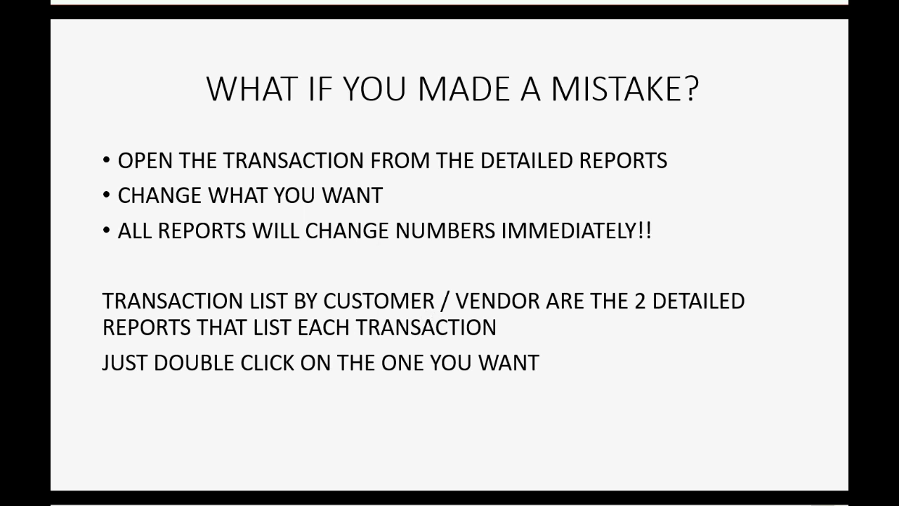
left_click(573, 360)
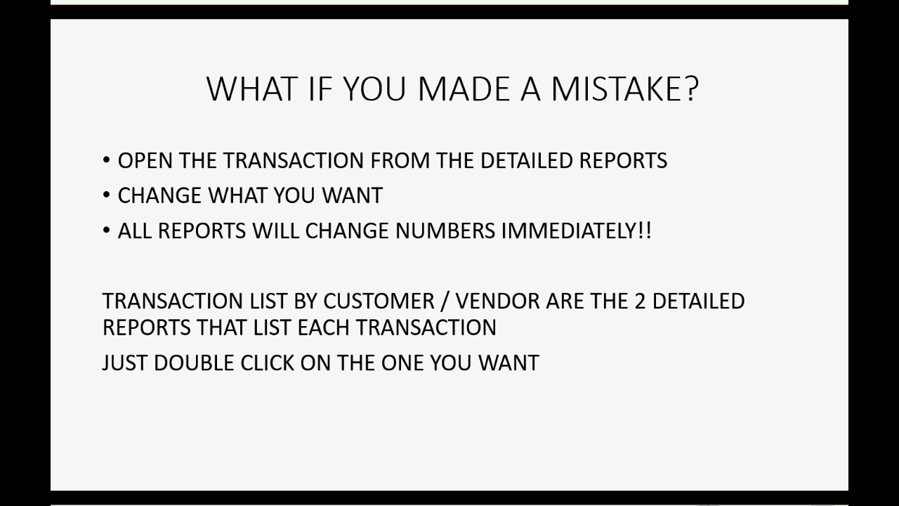
left_click(742, 498)
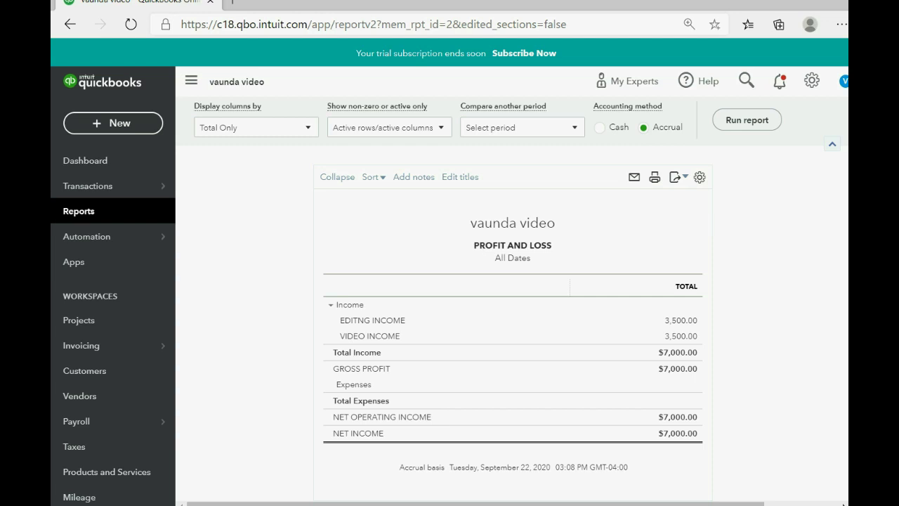
- Open the custom Transaction List by Customer report and open the 01/02/2022 deposit from it
left_click(100, 211)
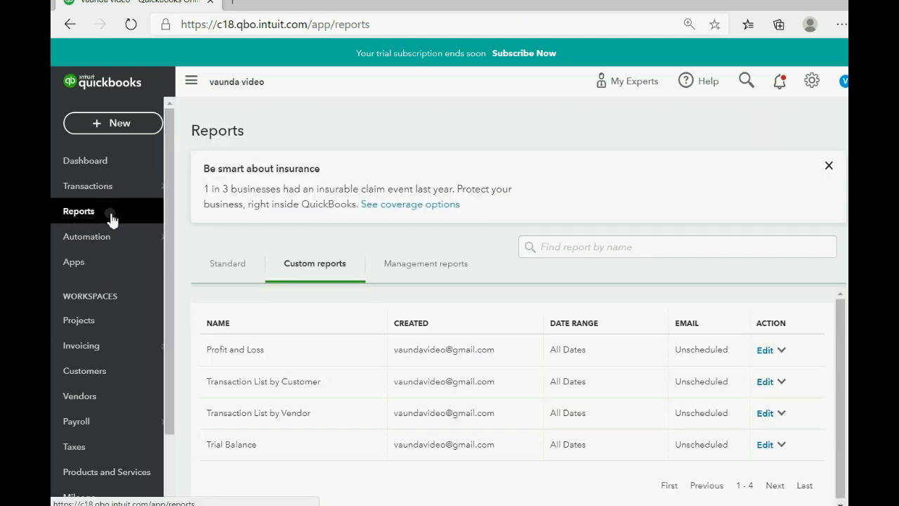
left_click(271, 383)
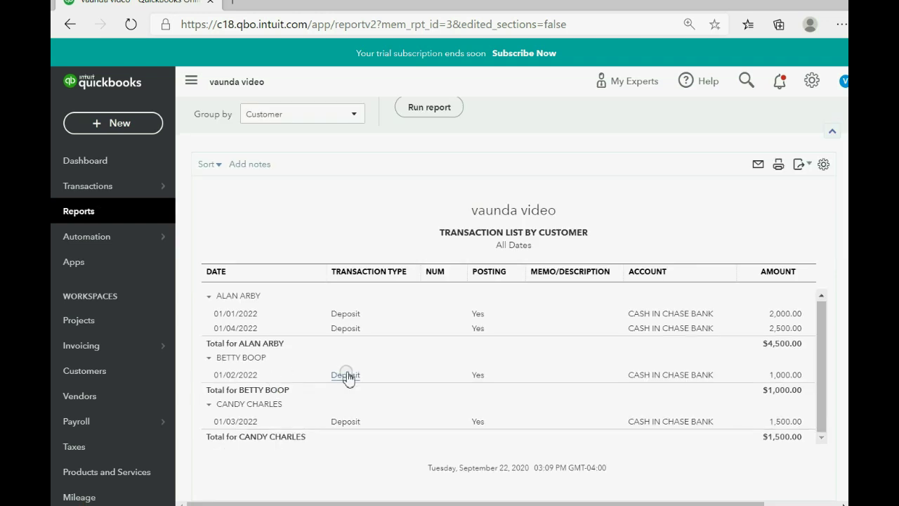
left_click(787, 377)
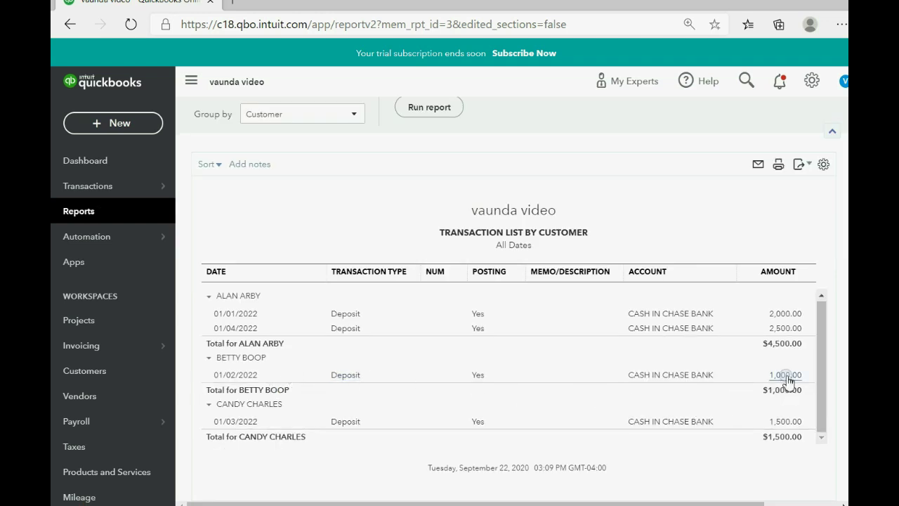
left_click(343, 377)
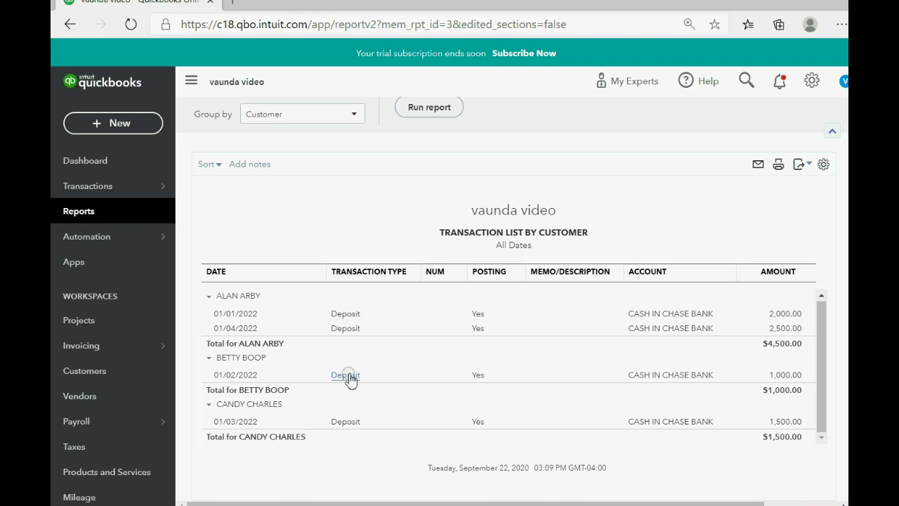
left_click(349, 376)
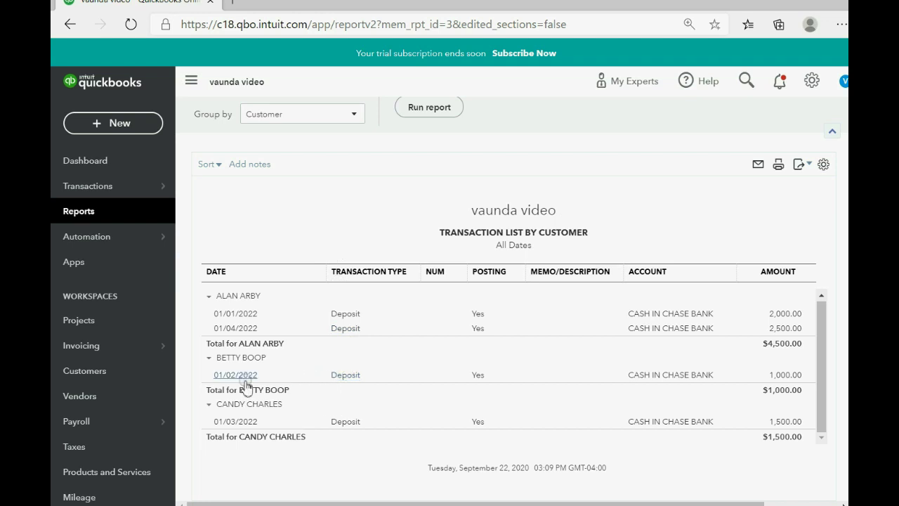
left_click(291, 375)
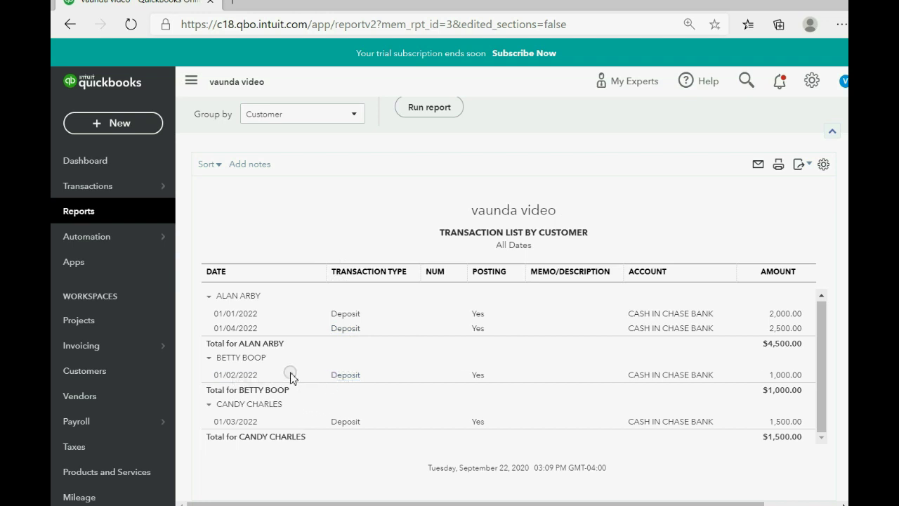
left_click(336, 377)
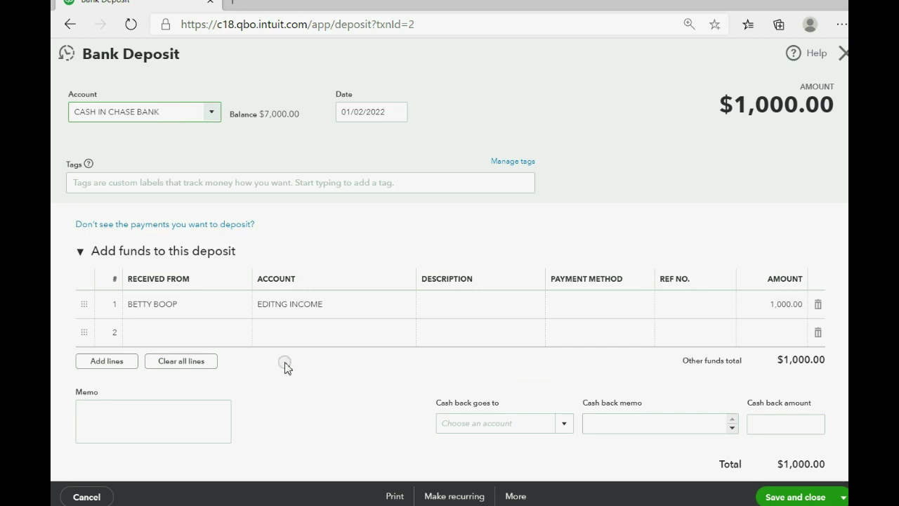
- Set the amount of the deposit's first line to 10,000,000, and save and close the deposit
left_click(233, 304)
left_click(371, 305)
left_click(371, 304)
left_click(759, 303)
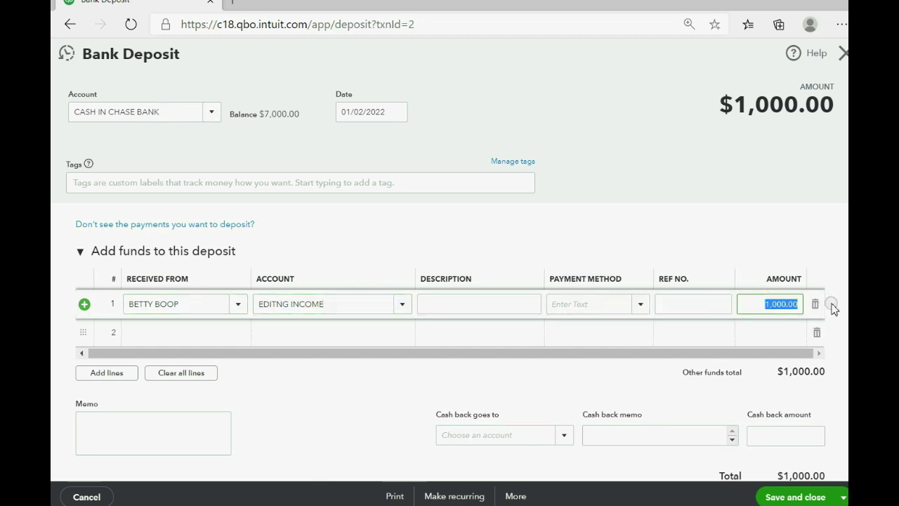
type("10,000,000")
key("Tab")
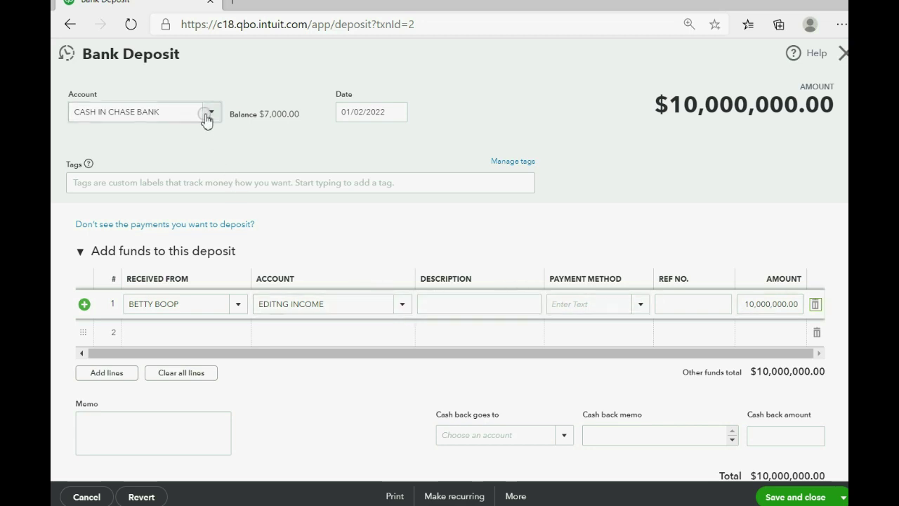
left_click(801, 496)
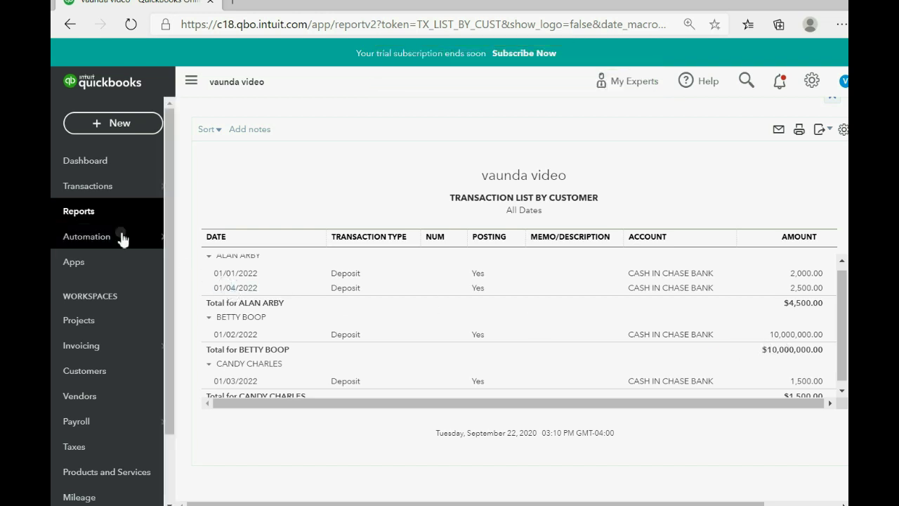
- Open the custom Trial Balance report, drill into the CASH IN CHASE BANK debit total, and examine the transaction amounts and balances
left_click(94, 214)
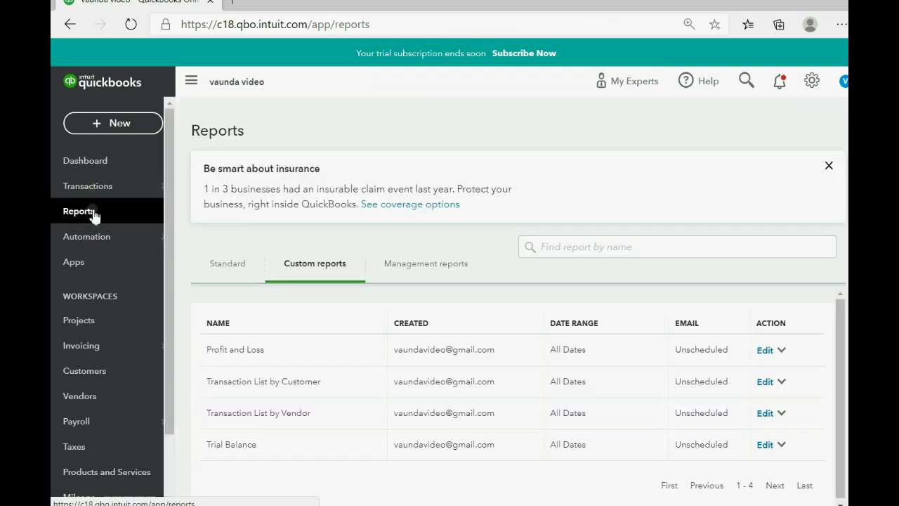
left_click(238, 444)
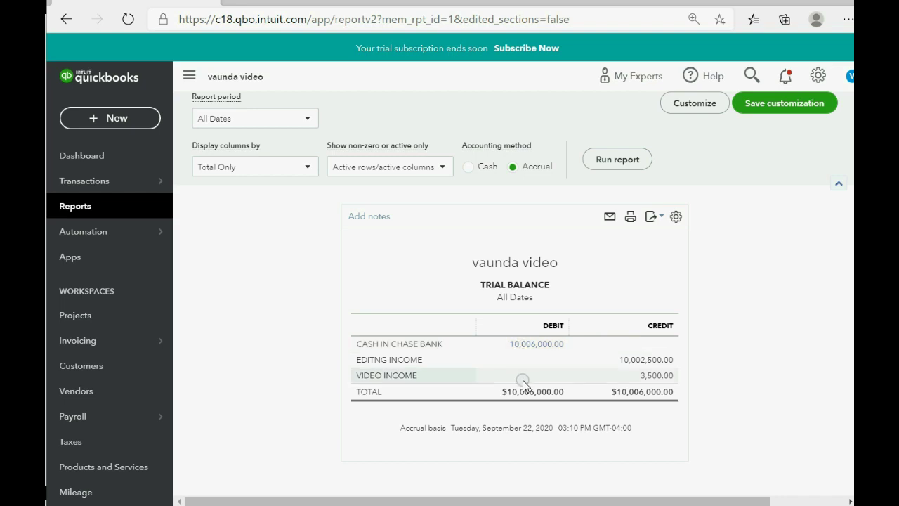
left_click(531, 344)
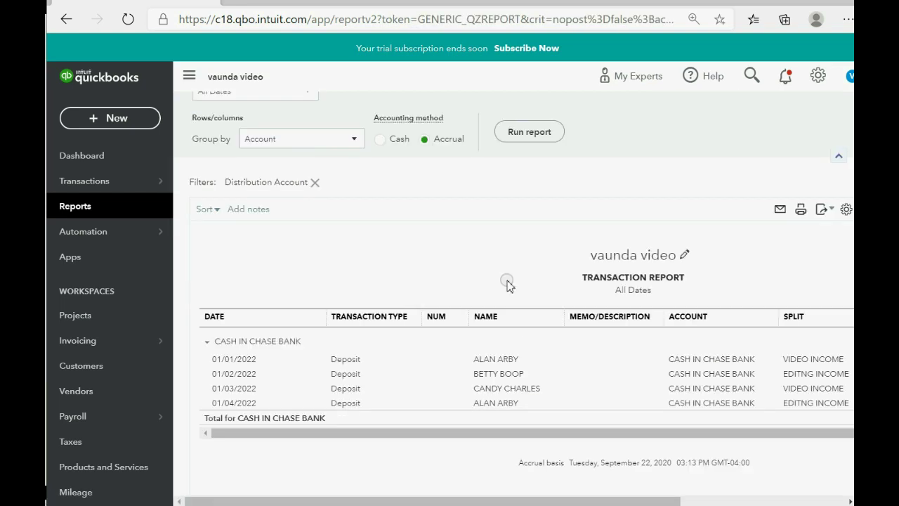
mouse_move(430, 501)
left_mouse_down()
mouse_move(518, 502)
mouse_move(434, 503)
left_mouse_up()
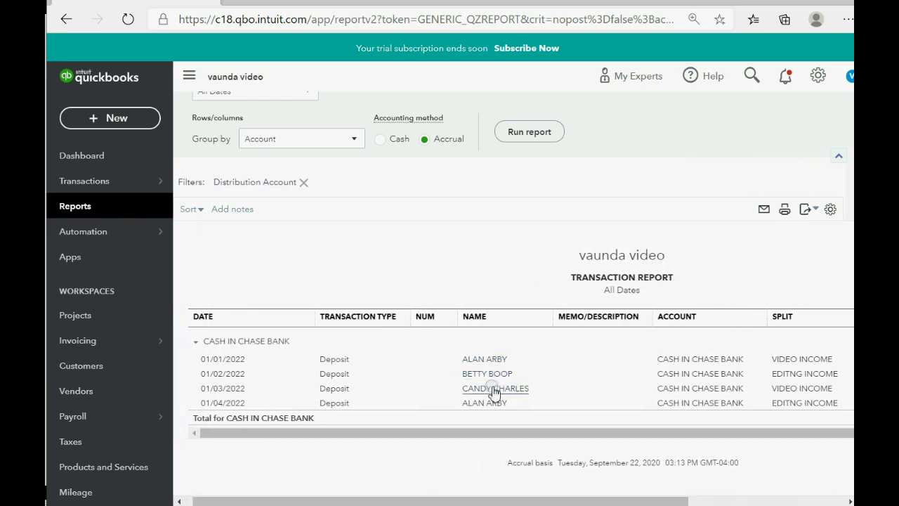
left_click_drag(475, 432, 497, 435)
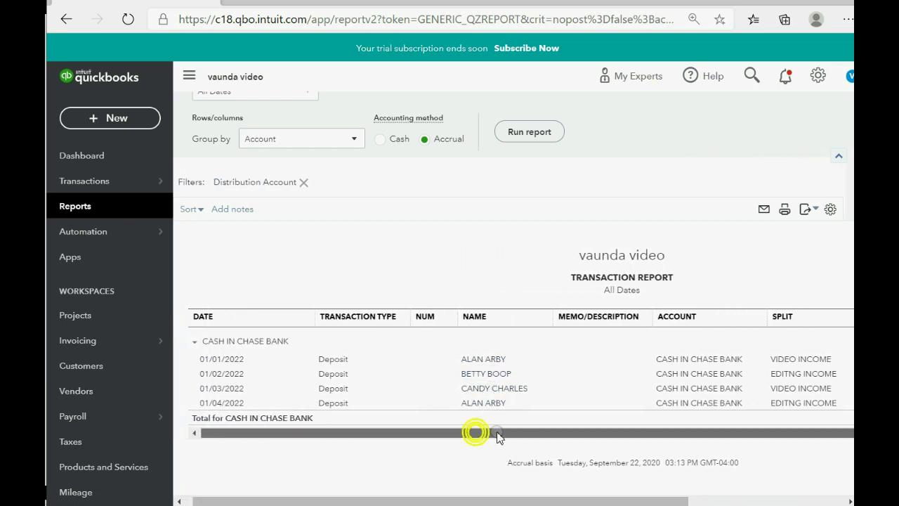
left_click_drag(494, 501, 664, 503)
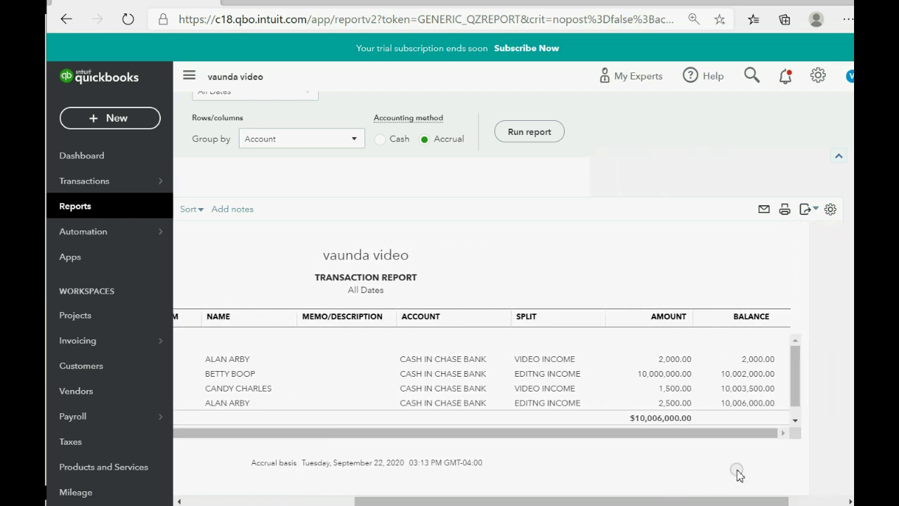
- Open the 01/02/2022 deposit from the Transaction Report, set its first line's amount to 1000, and save and close it
left_click(671, 375)
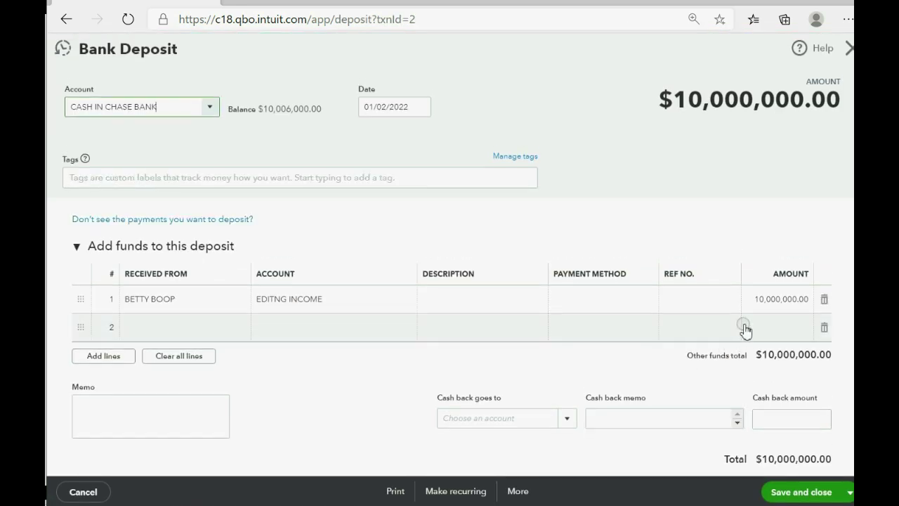
left_click(757, 301)
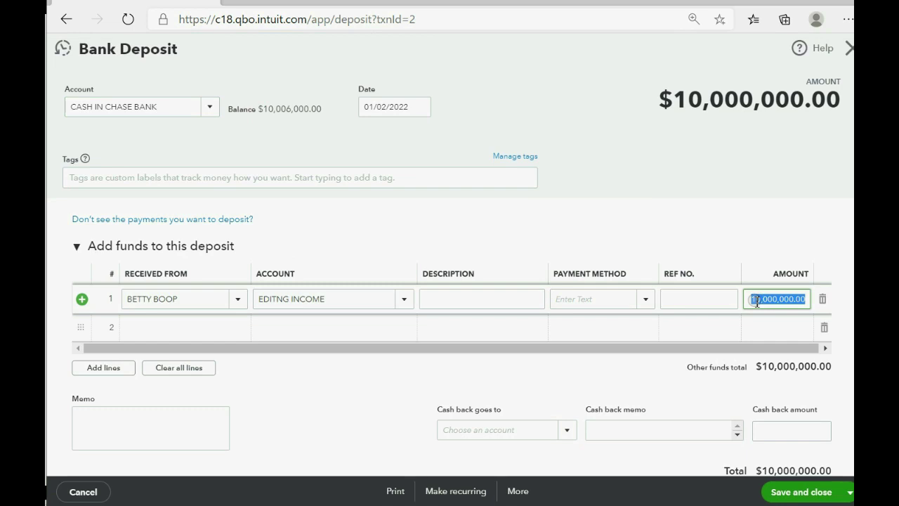
type("1000")
key("Tab")
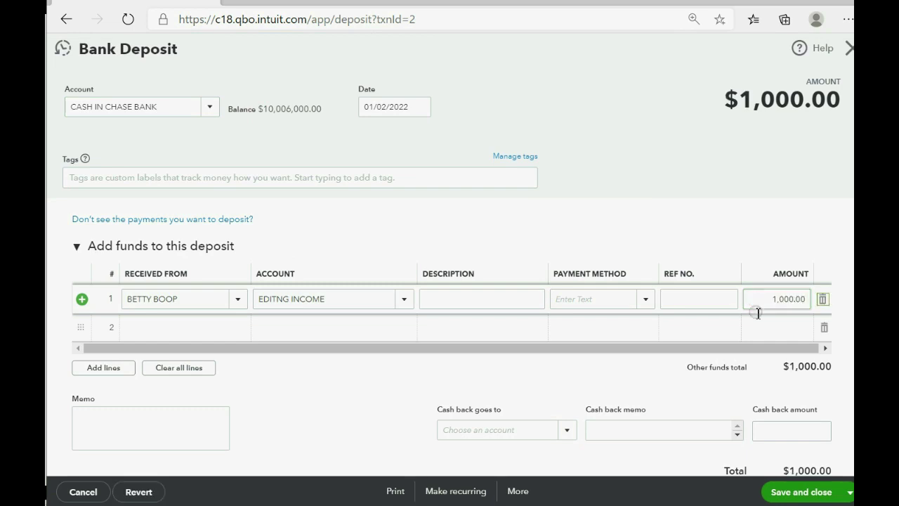
left_click(801, 493)
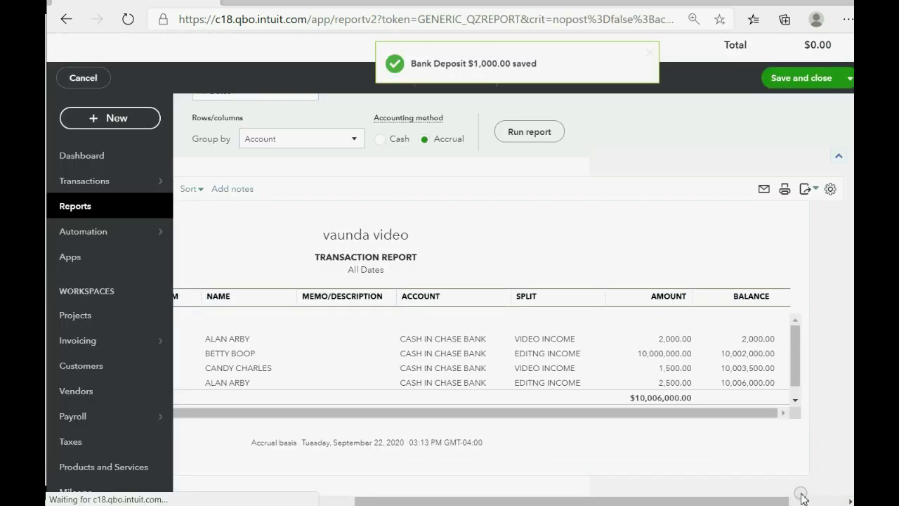
- Reopen the custom Trial Balance report to check the account totals after the deposit correction
left_click(94, 205)
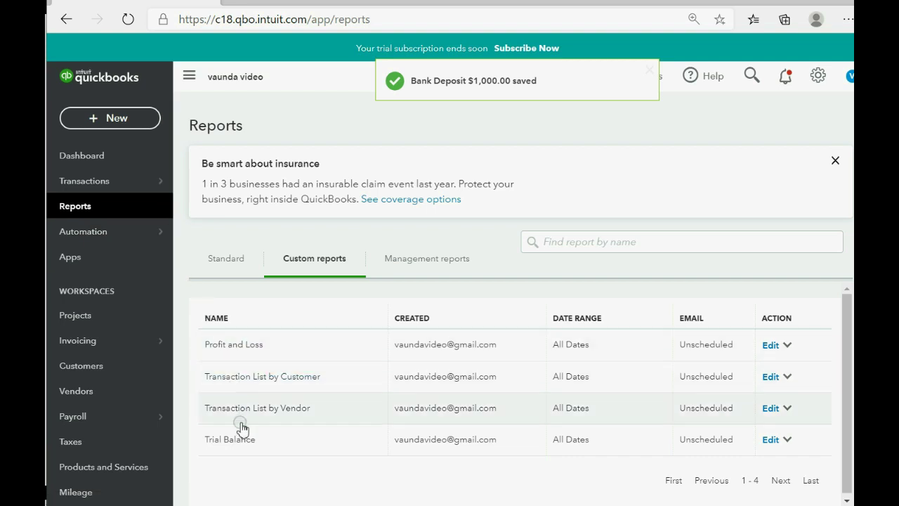
left_click(239, 438)
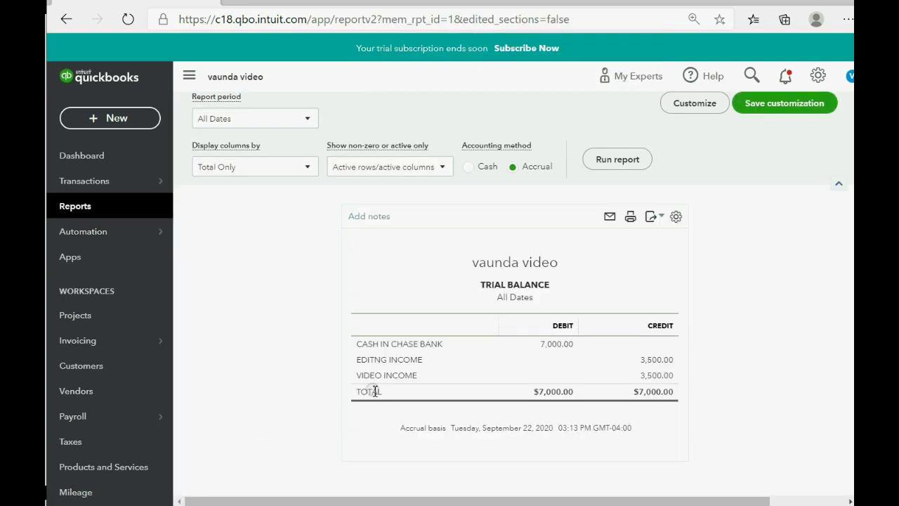